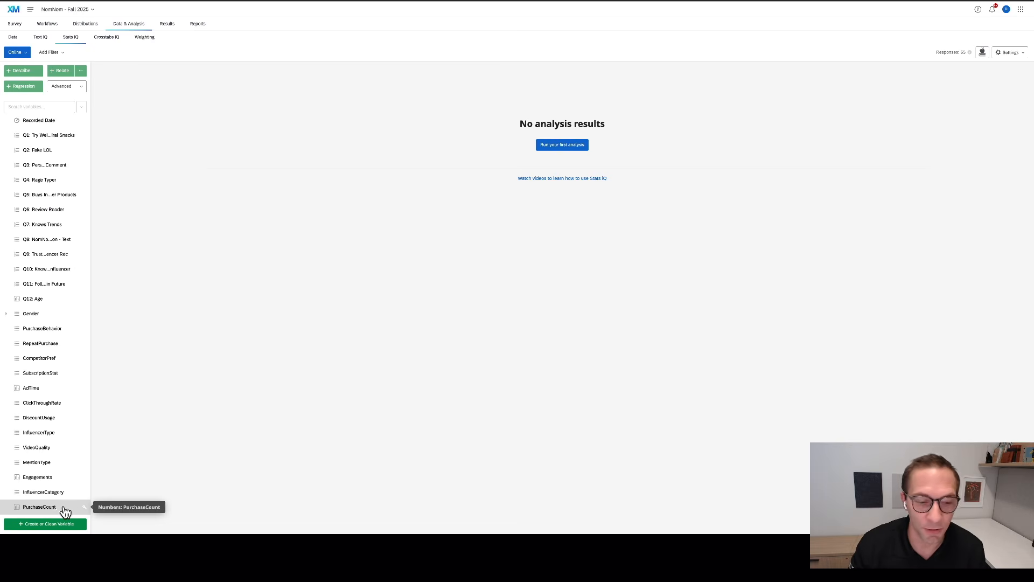
Step: Relate PurchaseCount, as the key variable, to Q9: Trust Influencer Rec
left_click(63, 509)
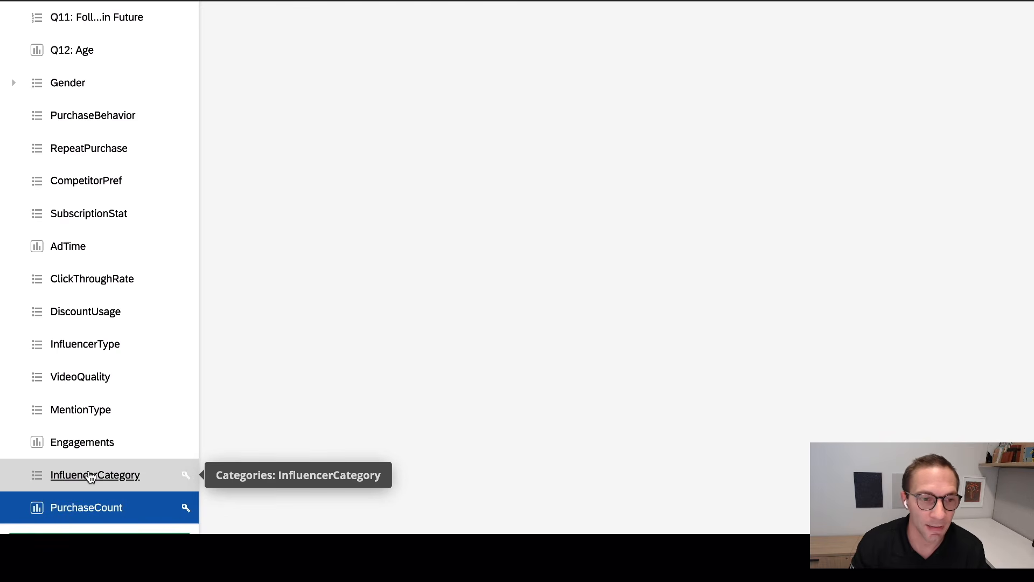
scroll(116, 167, "up", 5)
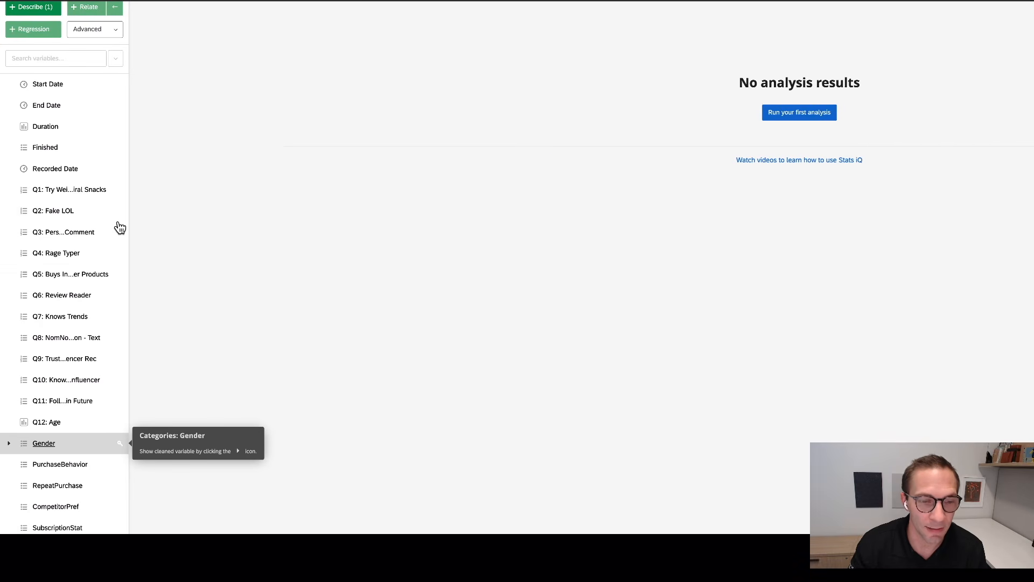
scroll(118, 226, "down", 5)
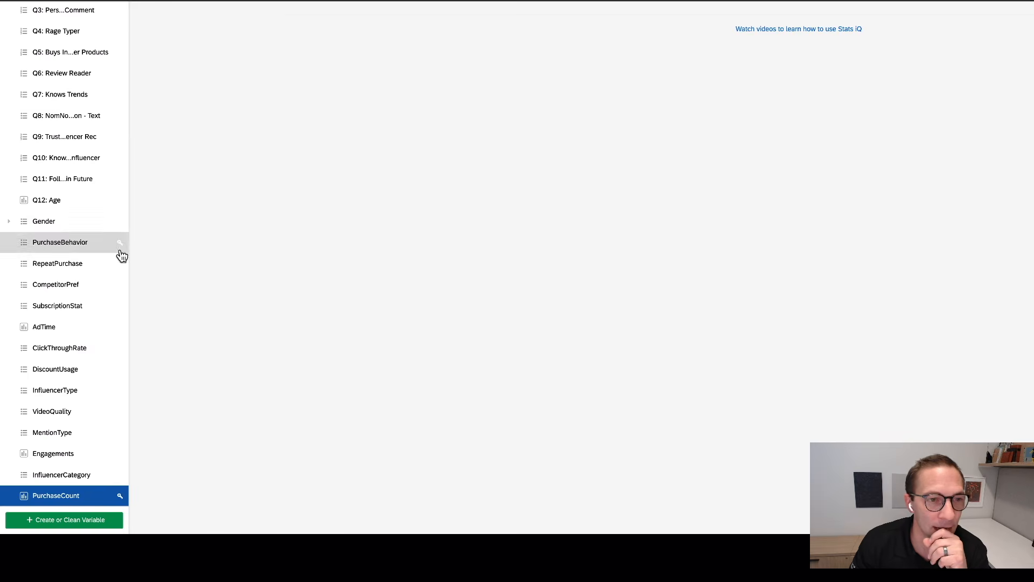
scroll(121, 255, "up", 4)
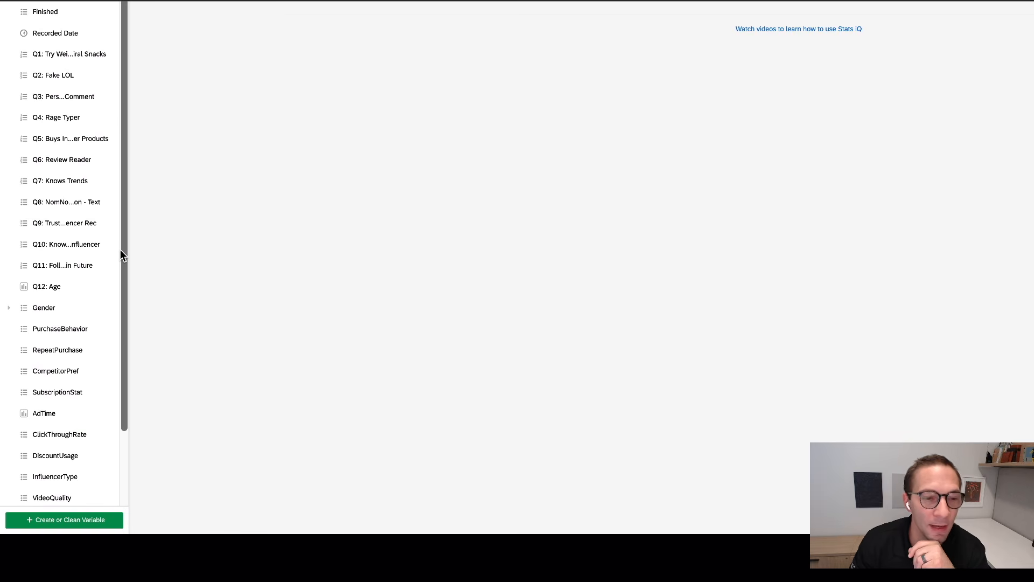
scroll(121, 256, "down", 2)
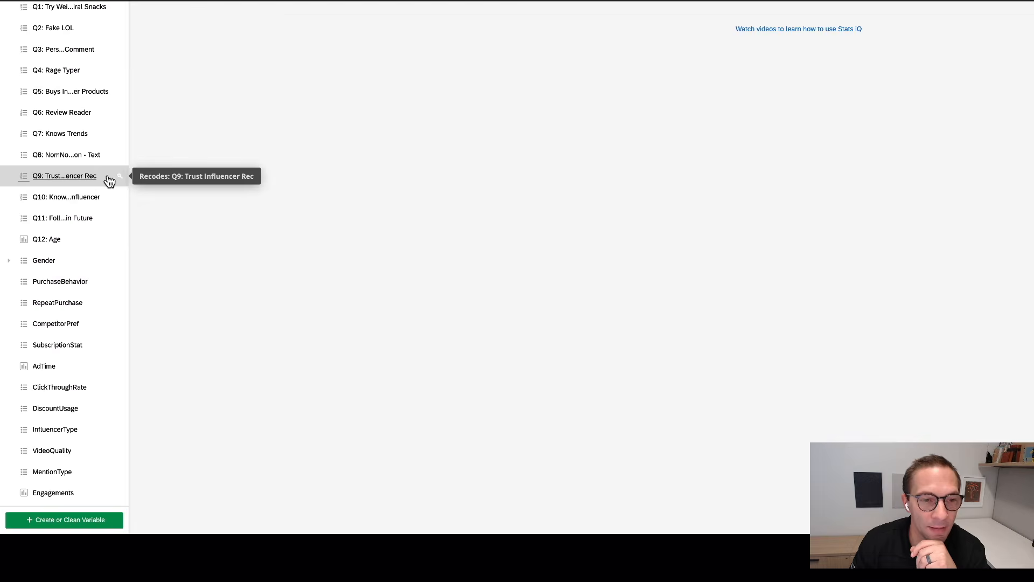
left_click(105, 180)
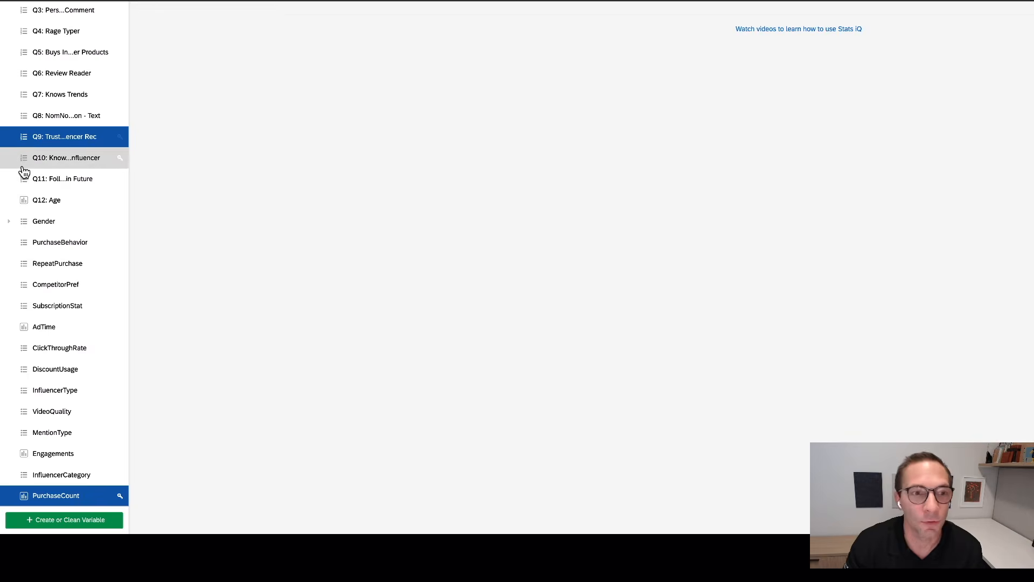
scroll(23, 169, "up", 8)
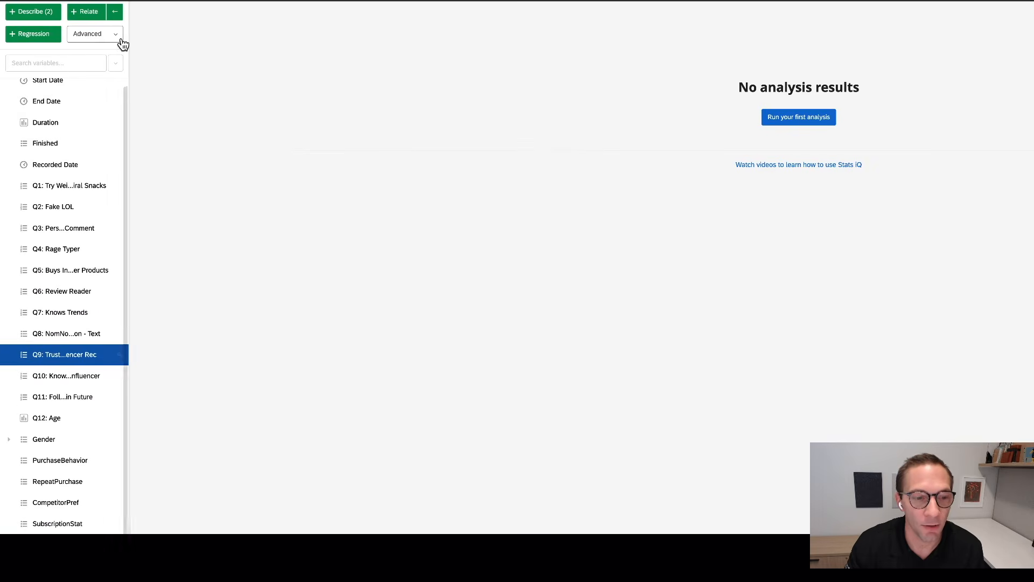
scroll(84, 194, "up", 1)
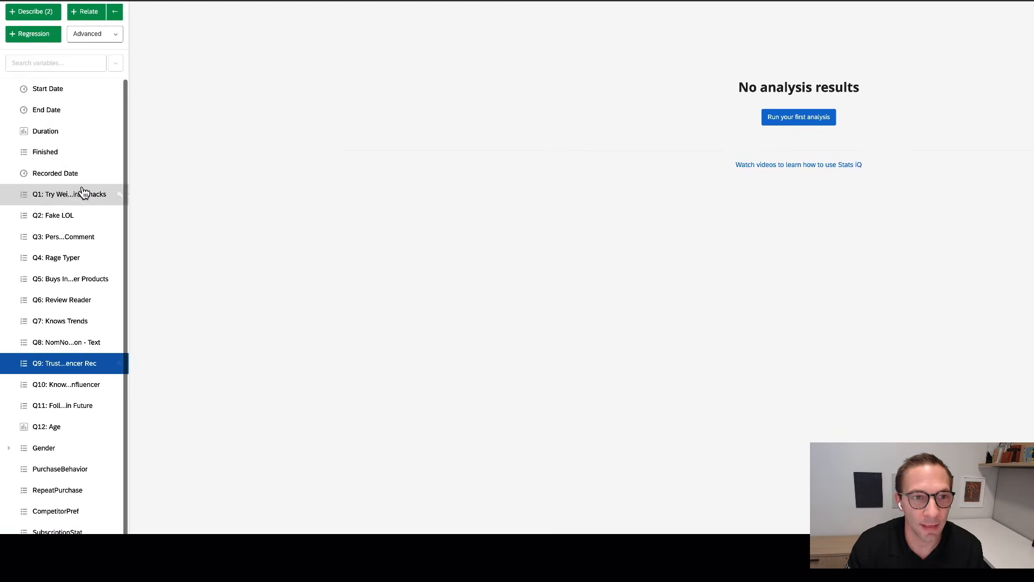
left_click(86, 11)
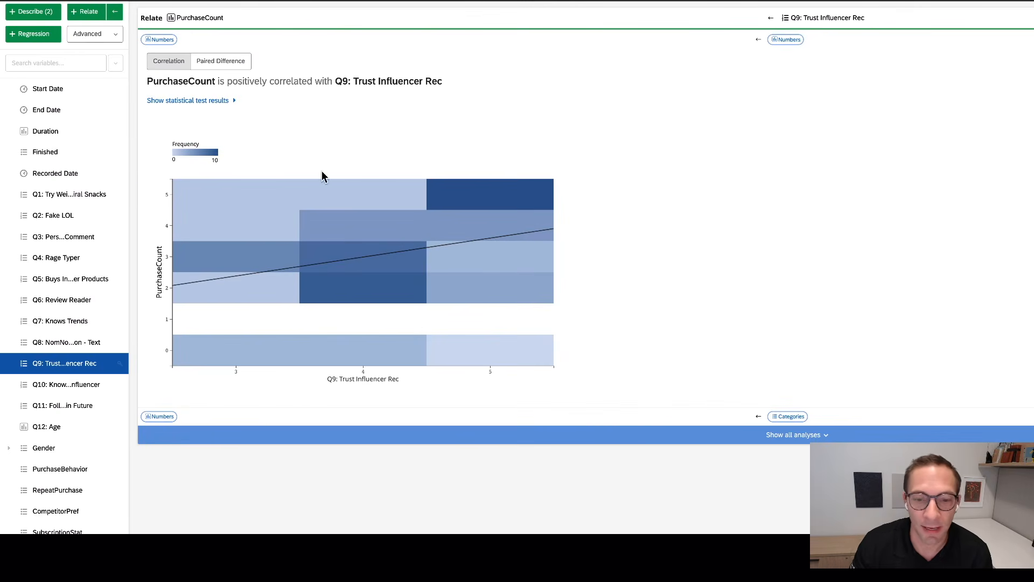
Step: Examine the PurchaseCount and Q9: Trust Influencer Rec frequency chart, and show that correlation's statistical test results
mouse_move(174, 292)
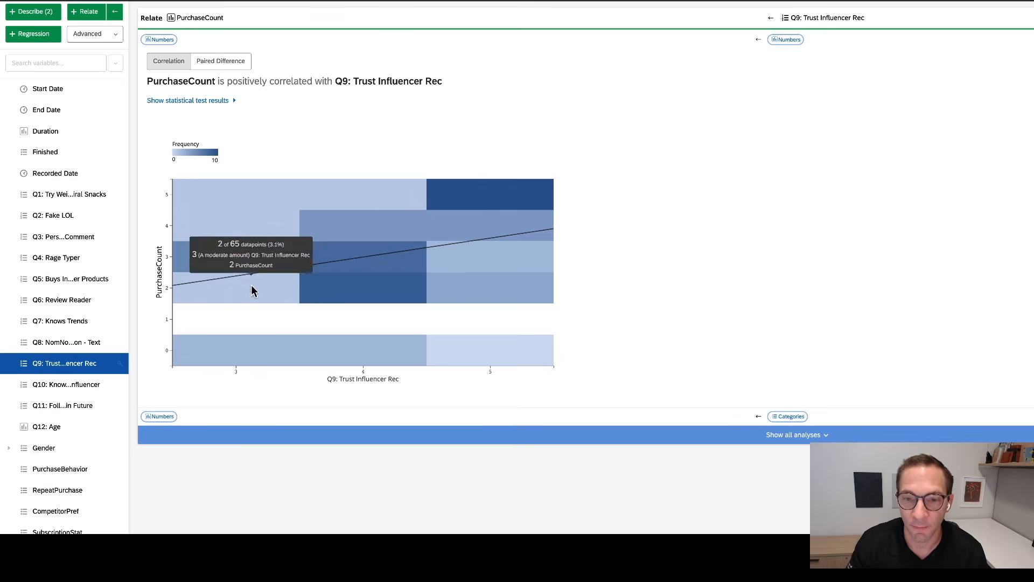
mouse_move(533, 227)
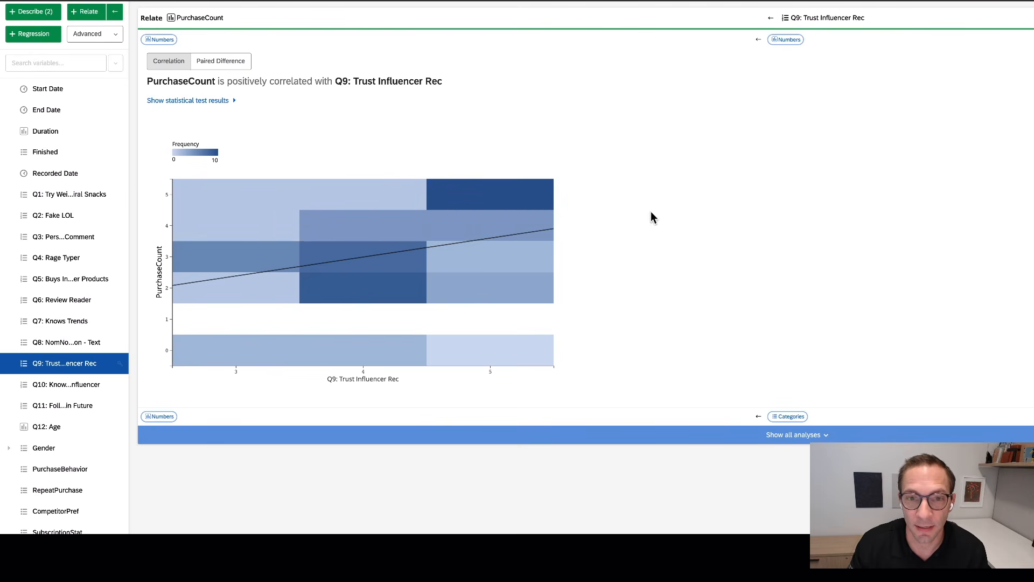
mouse_move(228, 295)
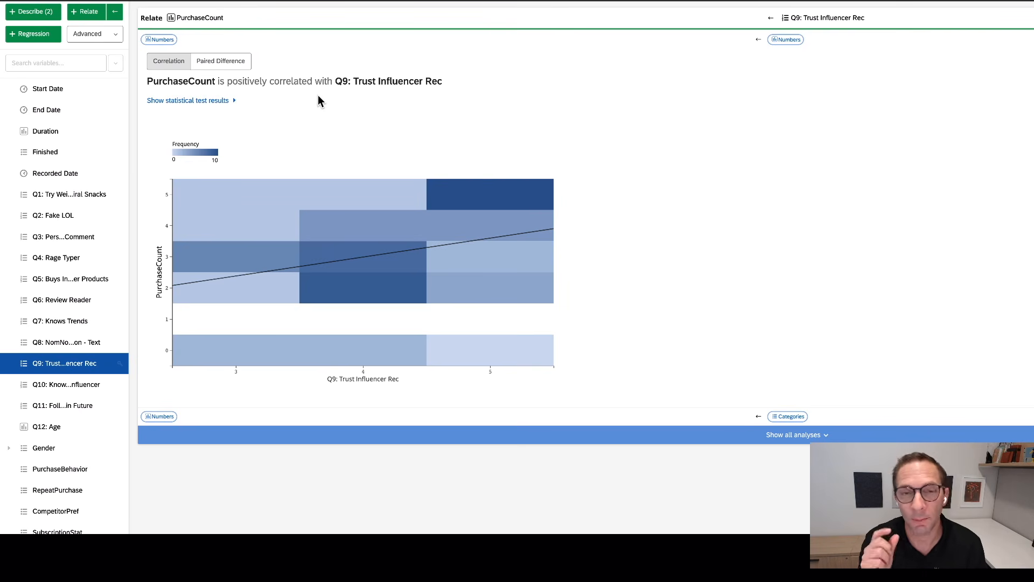
left_click(222, 102)
scroll(425, 188, "down", 2)
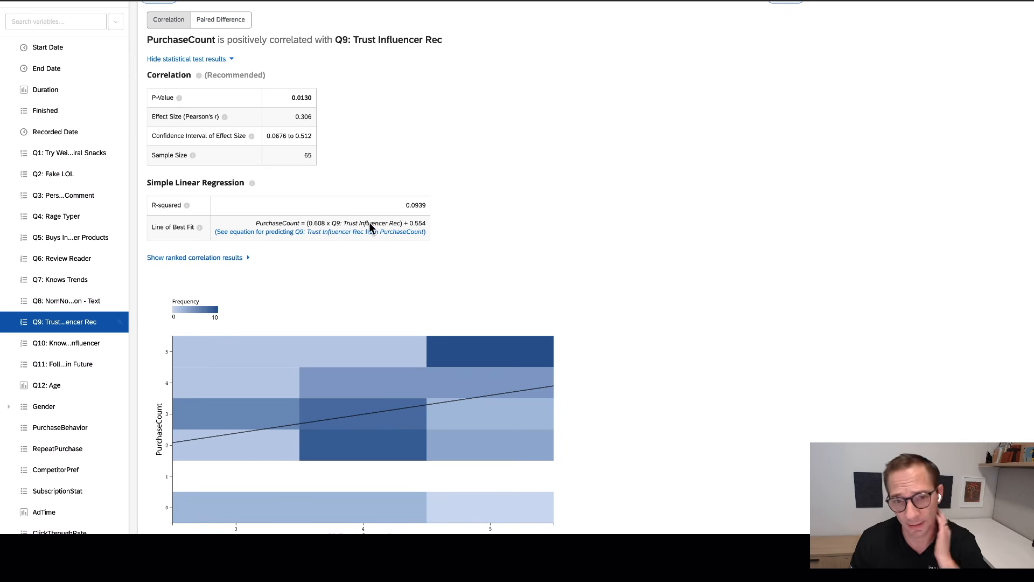
Step: Replace Q9: Trust Influencer Rec with Q4: Rage Typer in the variable selection and relate it to the key variable PurchaseCount
scroll(484, 253, "down", 3)
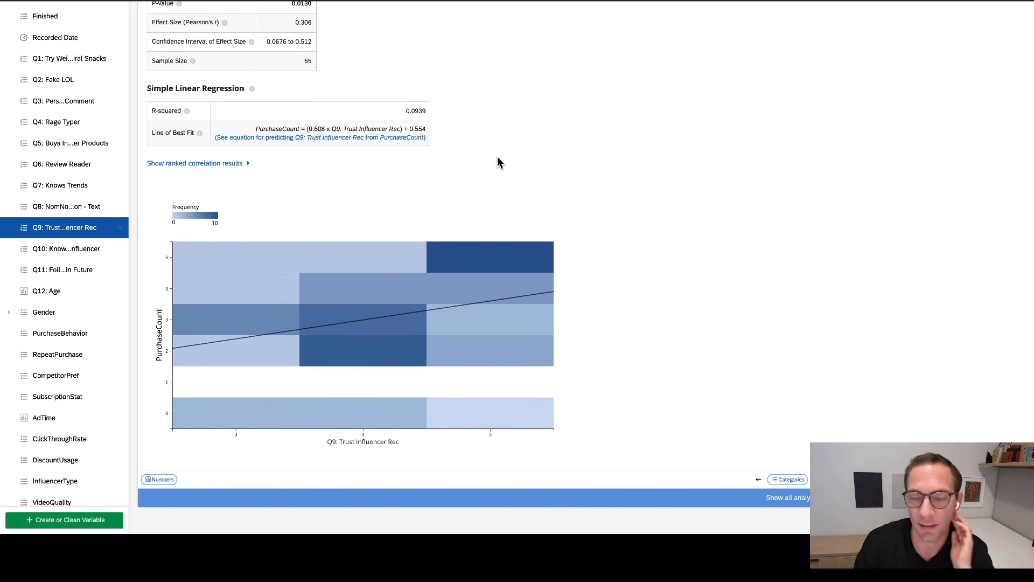
scroll(88, 207, "down", 1)
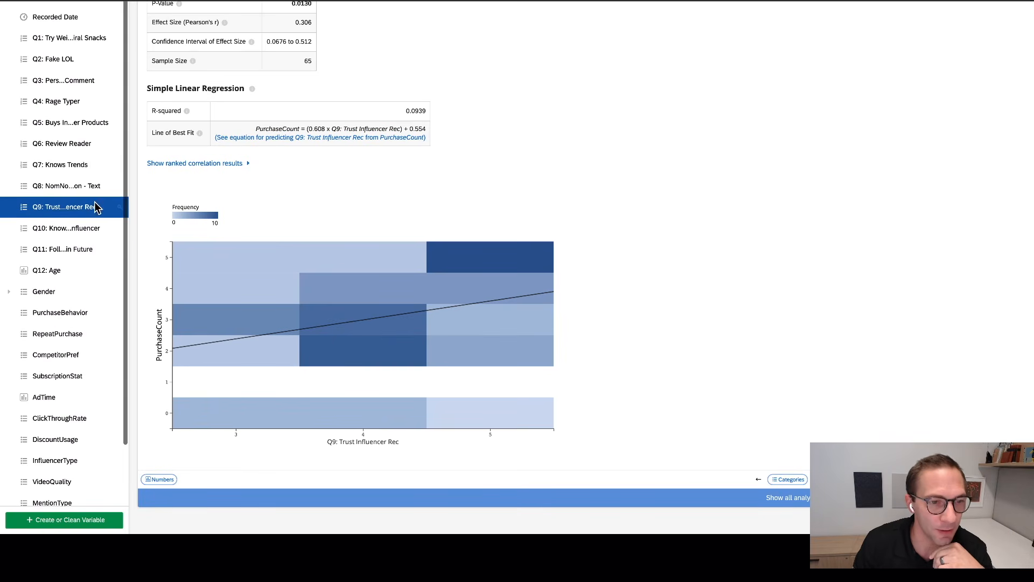
scroll(56, 160, "up", 1)
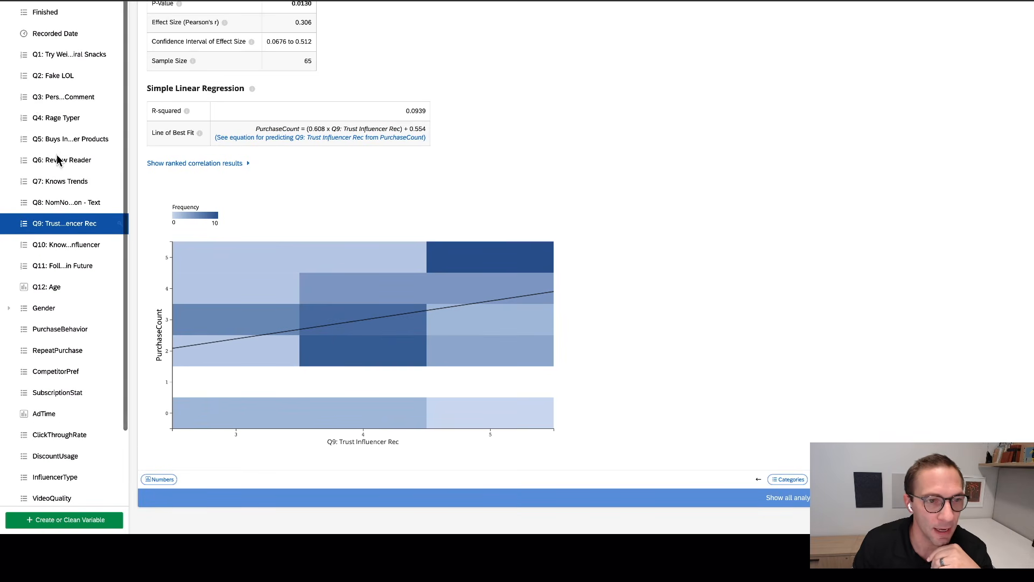
left_click(11, 121)
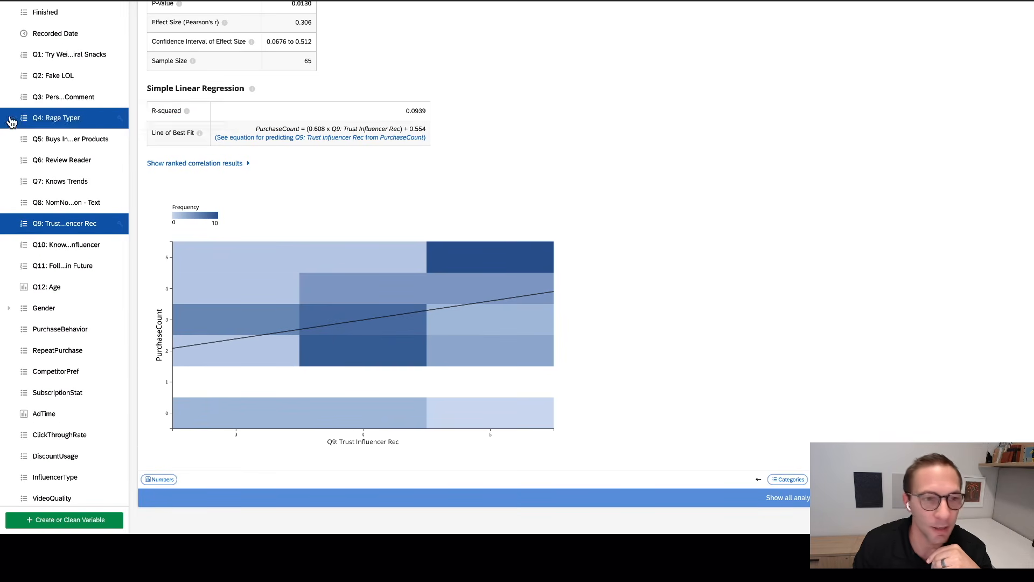
left_click(11, 224)
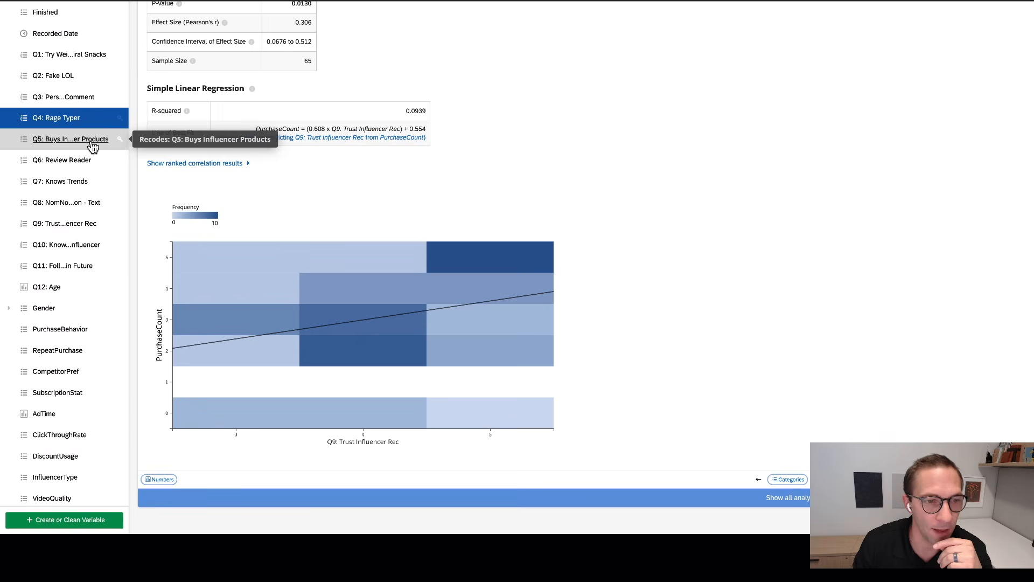
scroll(94, 150, "up", 3)
scroll(92, 151, "up", 3)
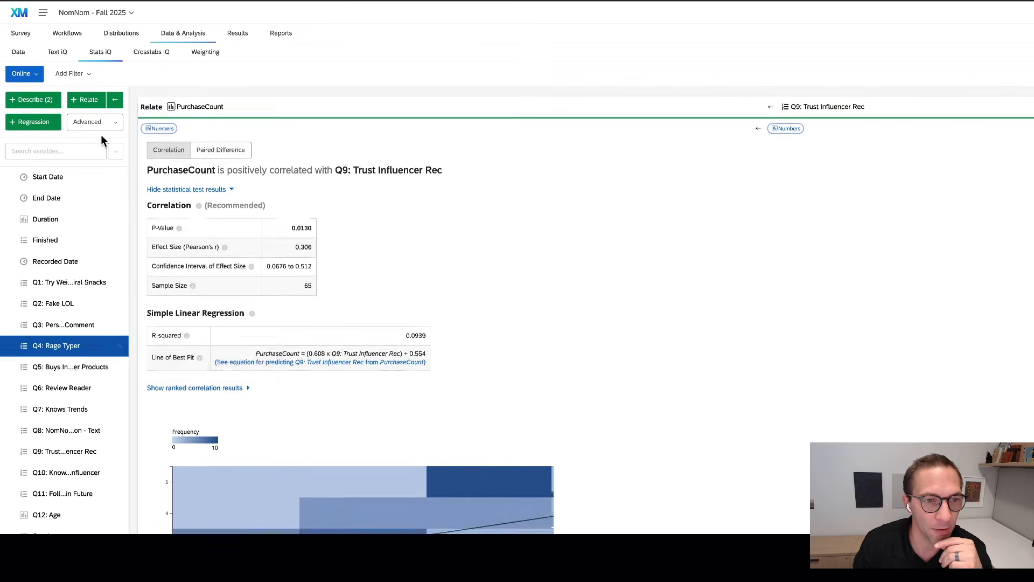
left_click(80, 100)
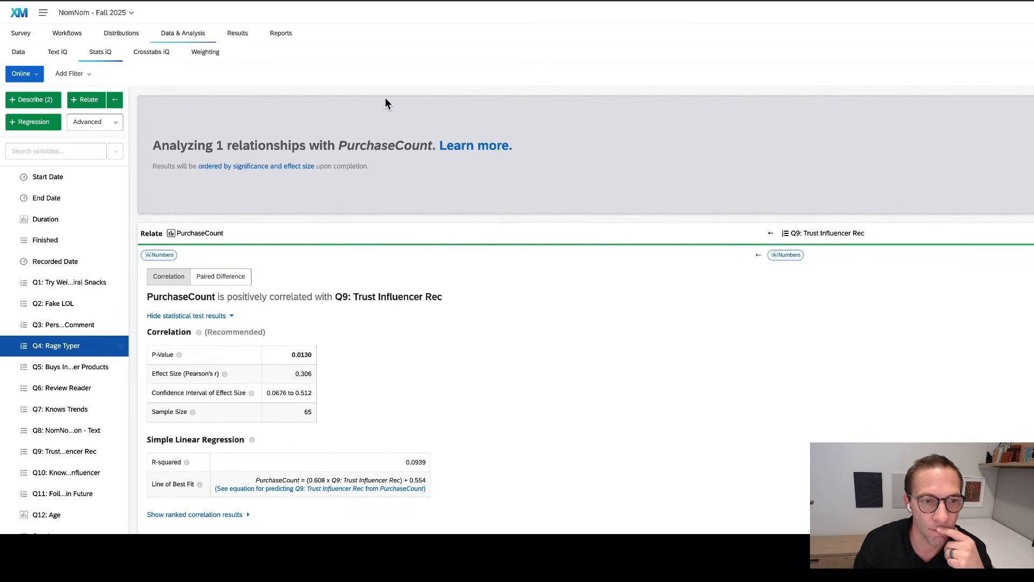
Step: Show the statistical test results for the correlation between PurchaseCount and Q4: Rage Typer
scroll(410, 215, "down", 2)
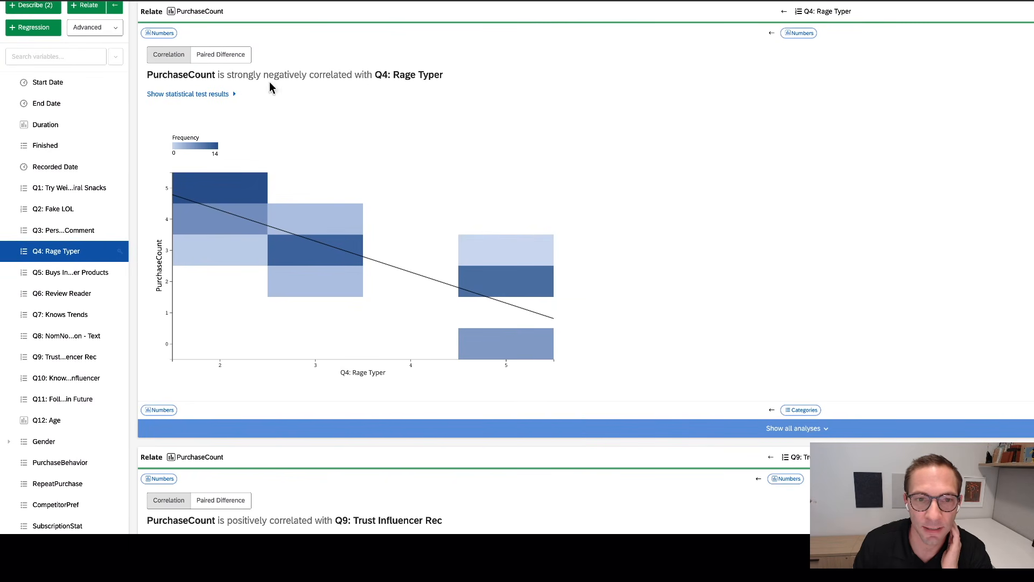
left_click(224, 95)
scroll(457, 232, "down", 1)
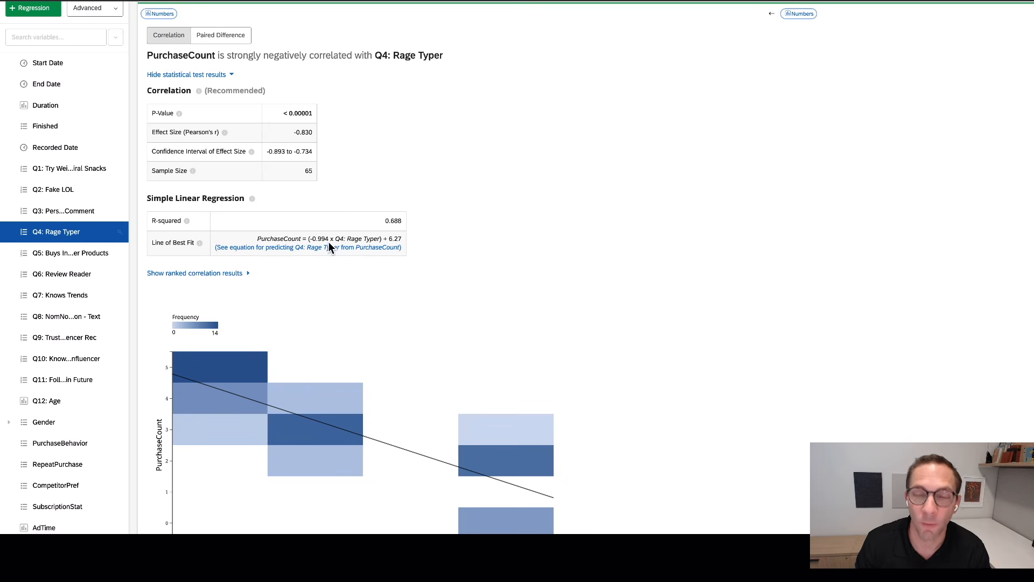
Step: Select only Q7: Knows Trends and Engagements, make Engagements the key variable, and relate the two
scroll(323, 318, "down", 3)
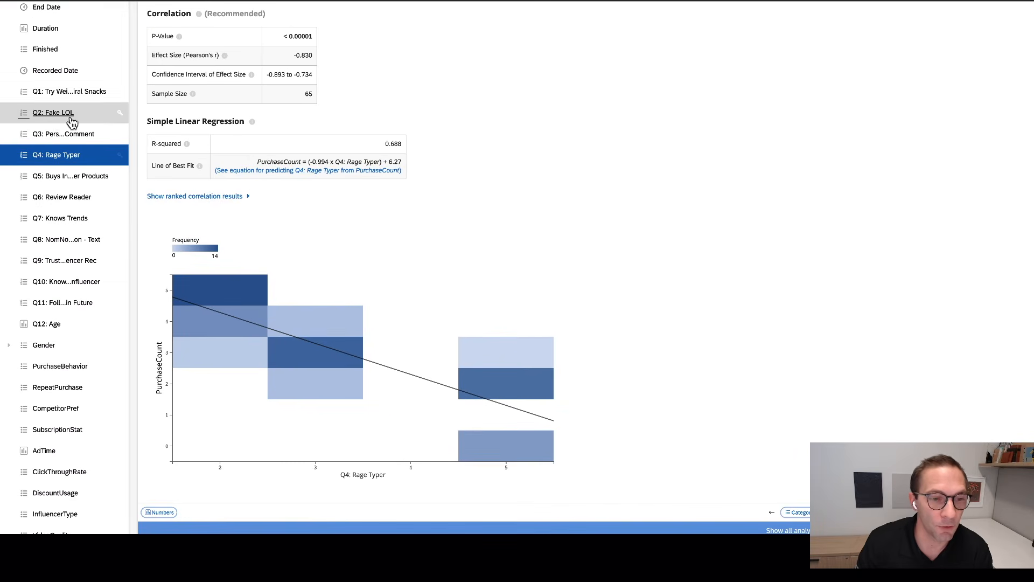
left_click(11, 222)
left_click(11, 156)
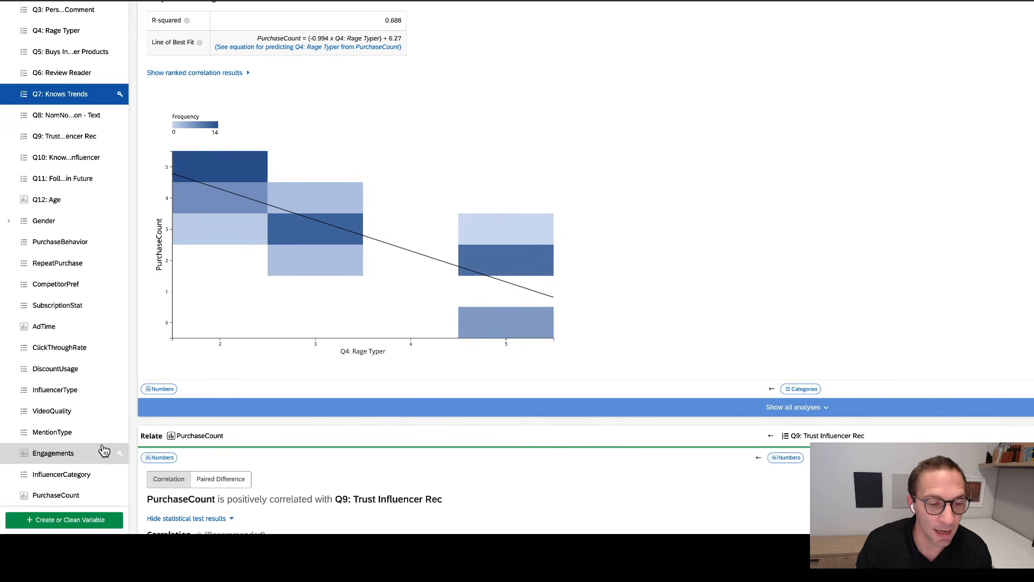
left_click(103, 450)
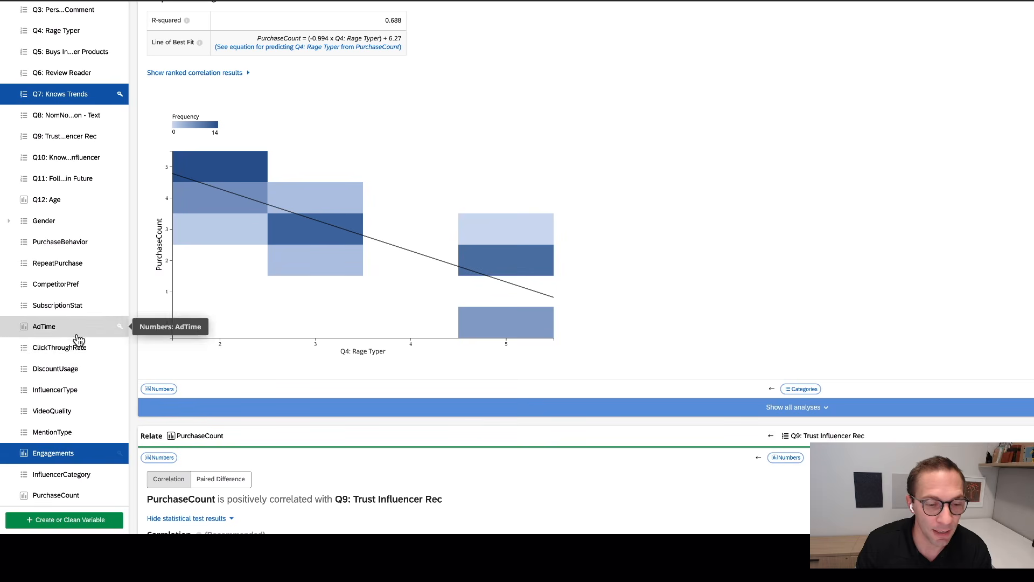
left_click(119, 455)
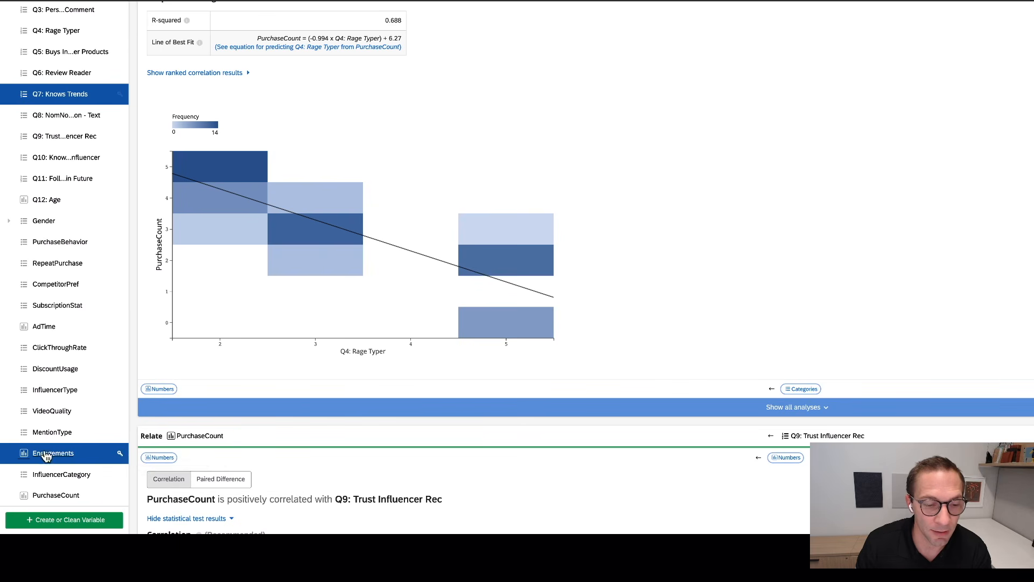
scroll(107, 299, "up", 6)
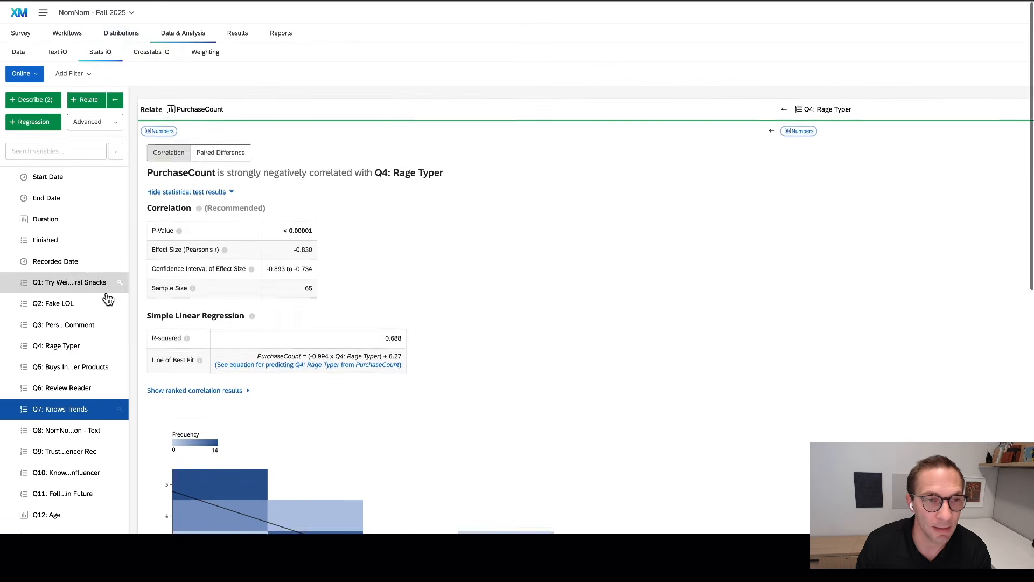
left_click(85, 99)
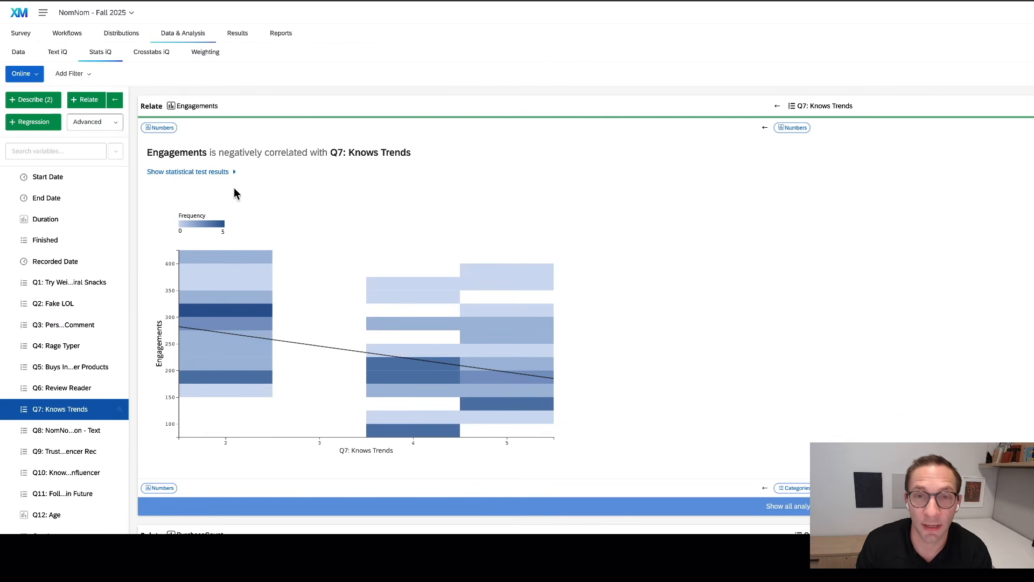
Step: Show the statistical test results for the correlation between Engagements and Q7: Knows Trends
scroll(380, 208, "down", 1)
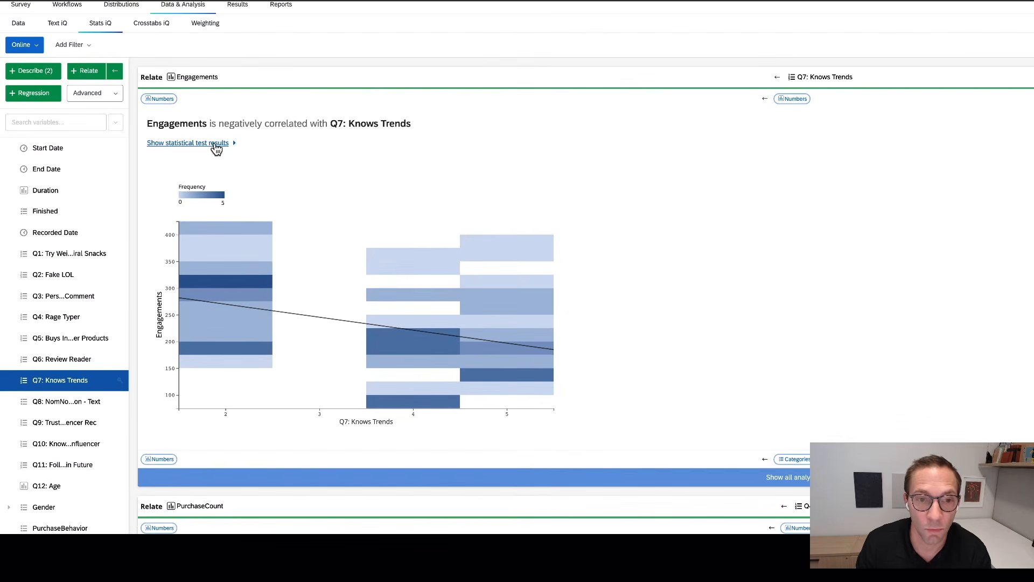
left_click(214, 145)
scroll(374, 239, "down", 2)
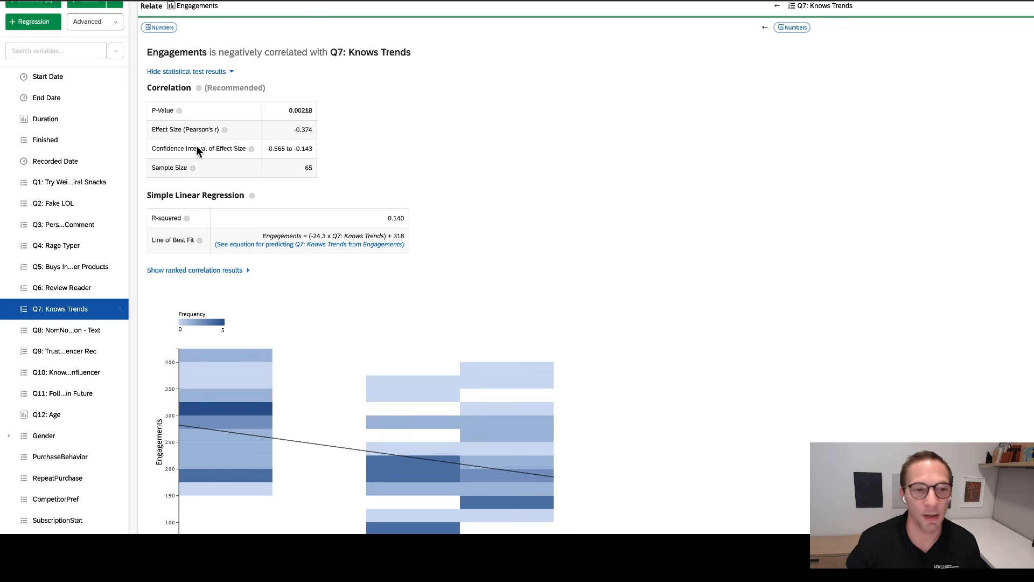
Step: Relate InfluencerType, as the key variable, to Engagements, leaving Q7: Knows Trends out of the selection
scroll(74, 285, "down", 4)
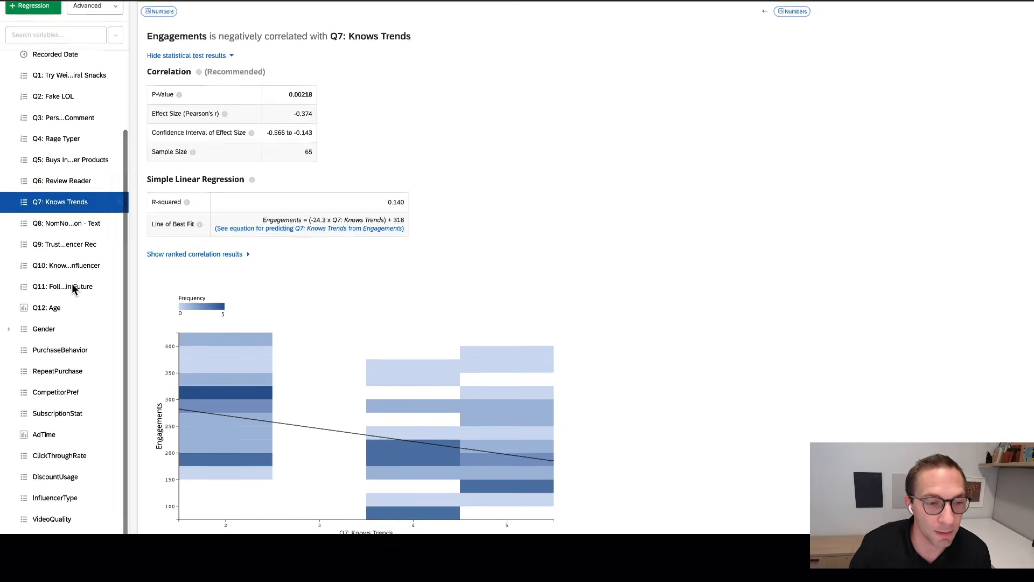
scroll(74, 286, "down", 4)
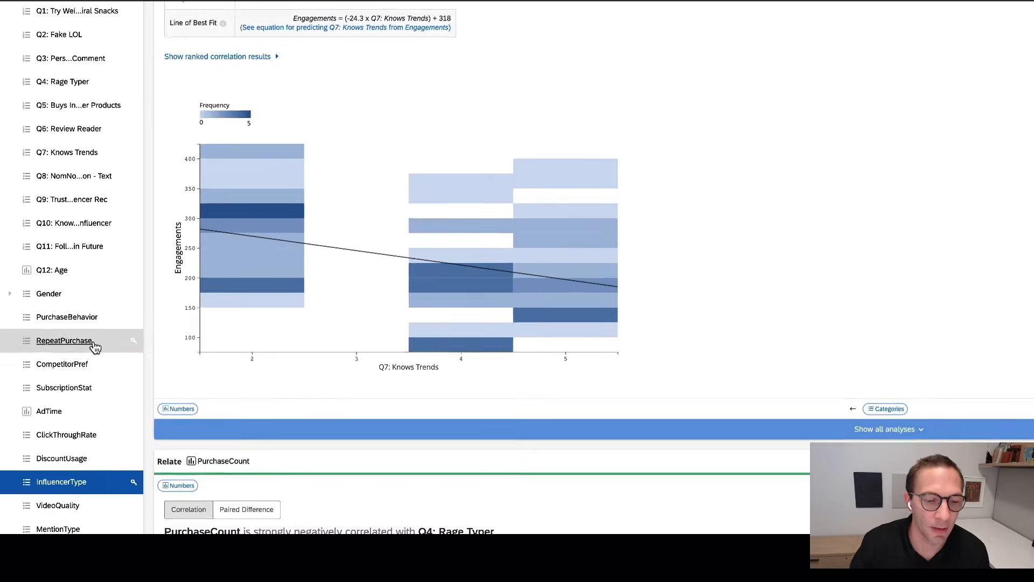
scroll(94, 348, "down", 10)
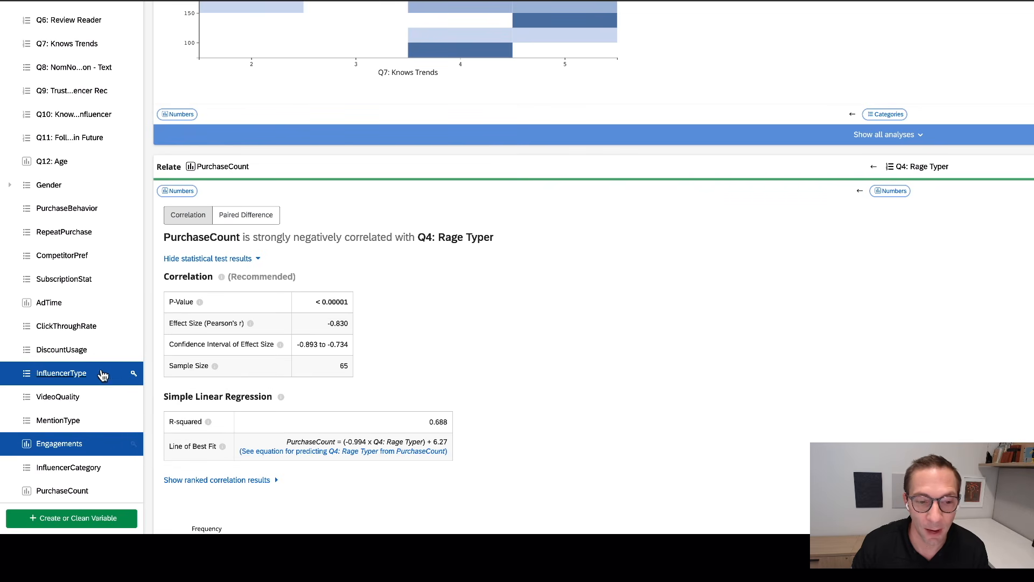
scroll(79, 276, "up", 15)
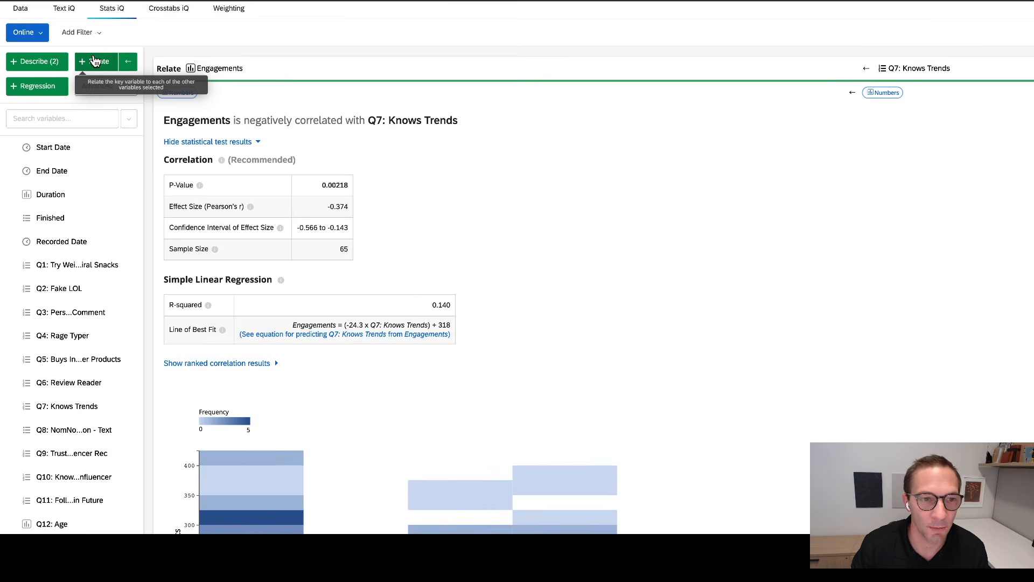
scroll(97, 61, "up", 2)
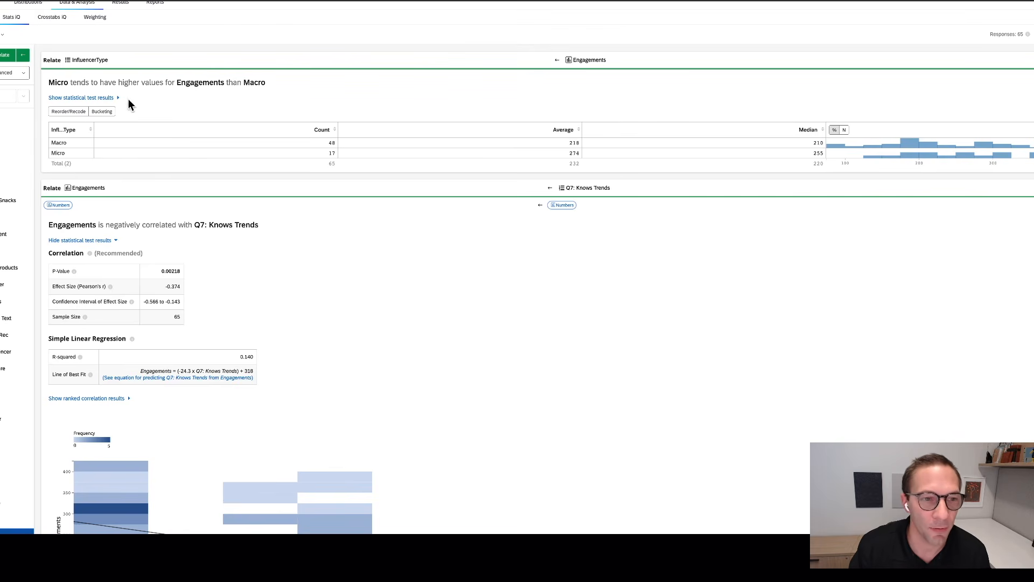
Step: Show the statistical test results for InfluencerType and Engagements, and compare the average engagements of the Macro and Micro groups
left_click(107, 100)
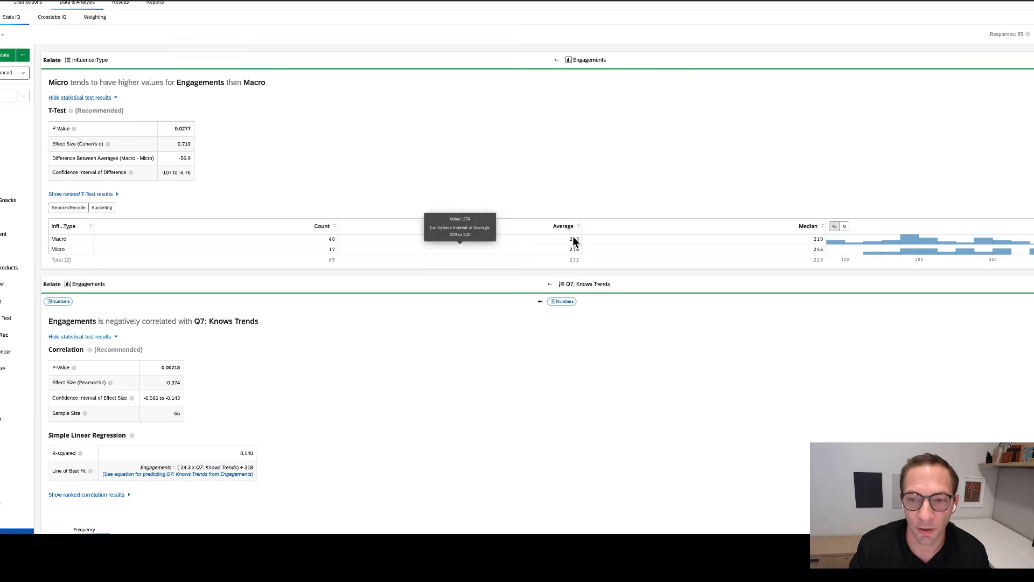
mouse_move(534, 257)
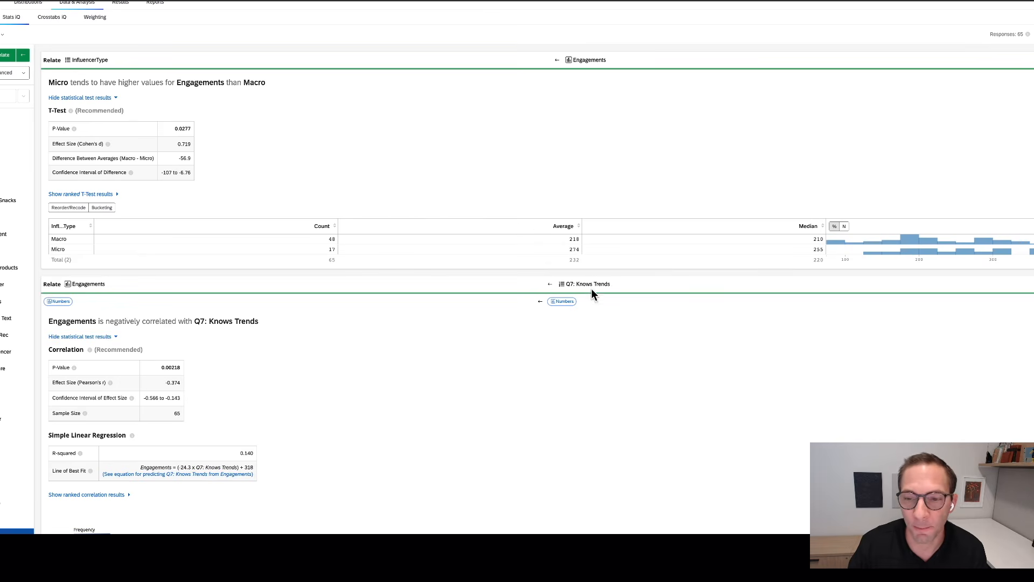
mouse_move(576, 249)
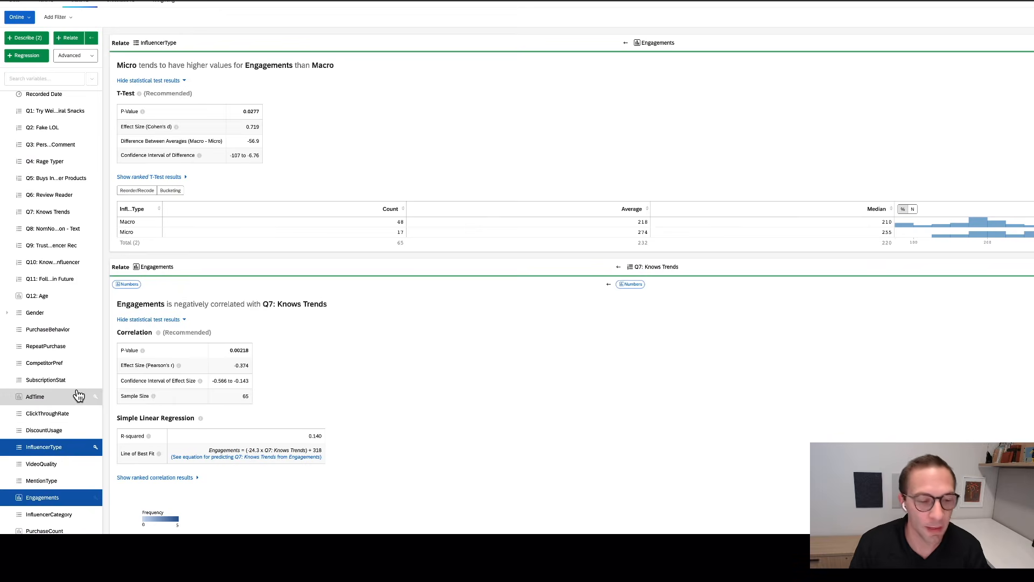
Step: Relate VideoQuality, as the key variable instead of InfluencerType, to Engagements and show the statistical test results
left_click(65, 467)
left_click(75, 449)
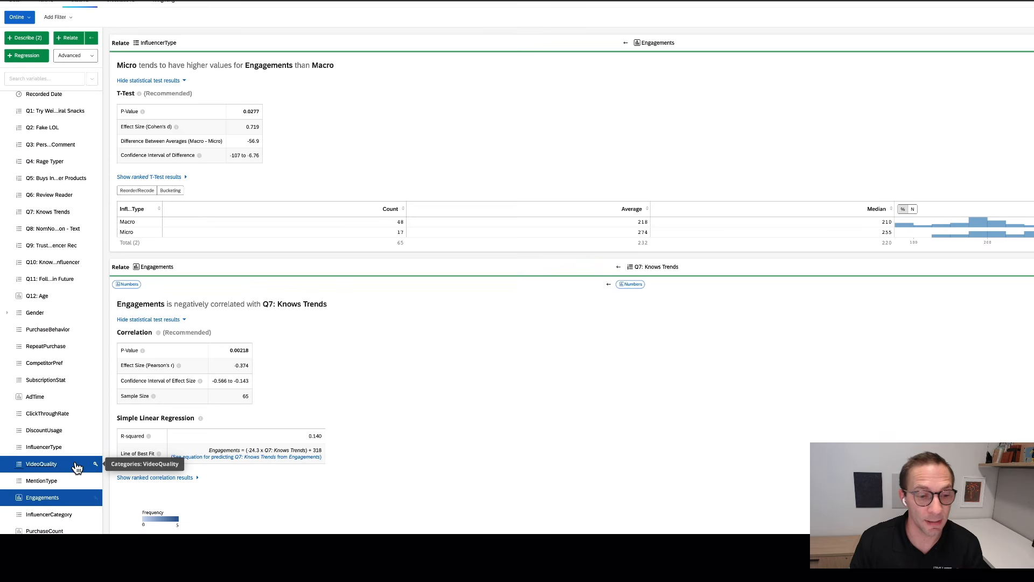
left_click(69, 42)
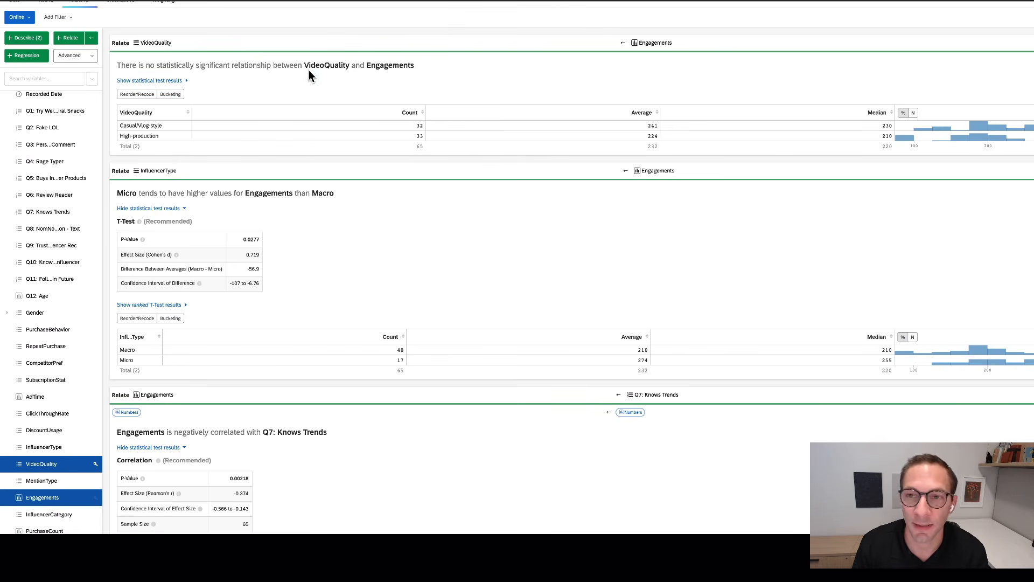
left_click(173, 81)
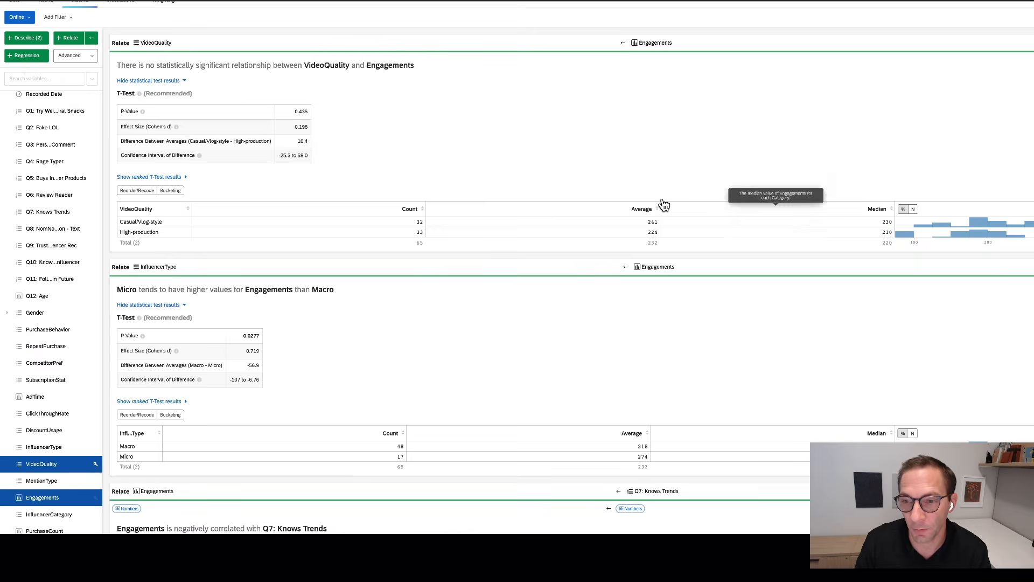
mouse_move(653, 234)
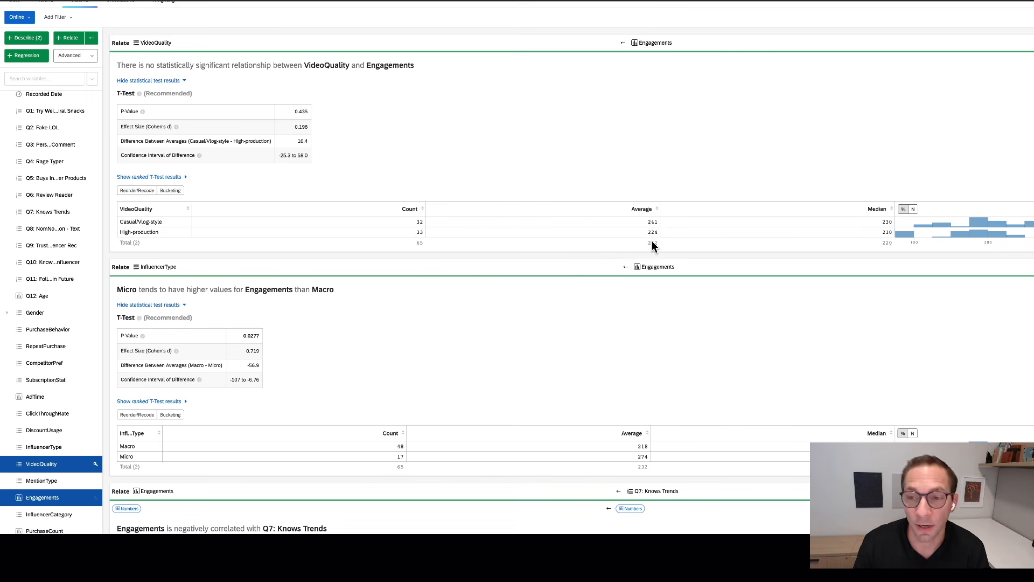
Step: Relate VideoQuality, as the key variable, to Q5: Buys Influencer Products and show the statistical test results
scroll(23, 363, "up", 2)
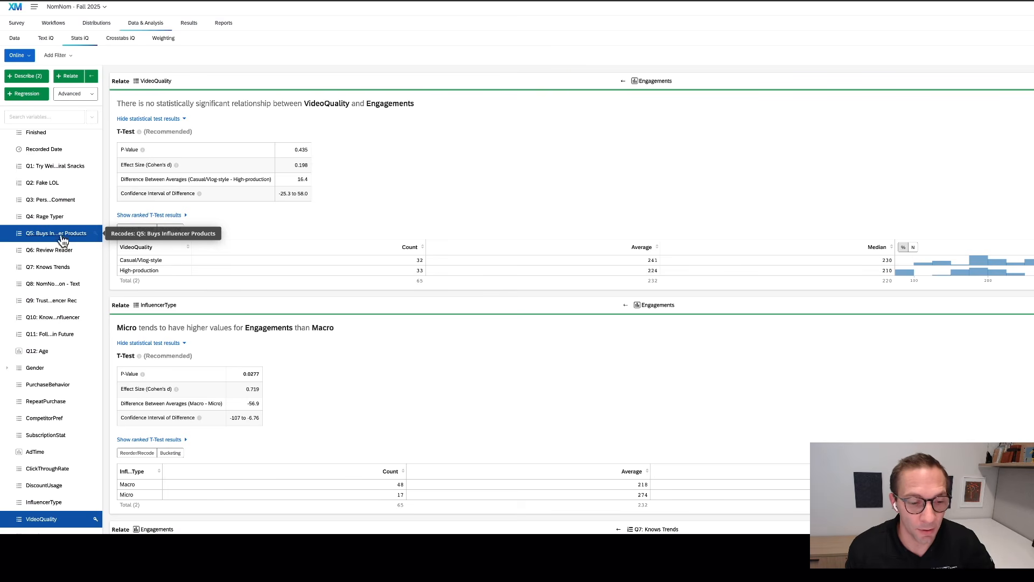
left_click(66, 76)
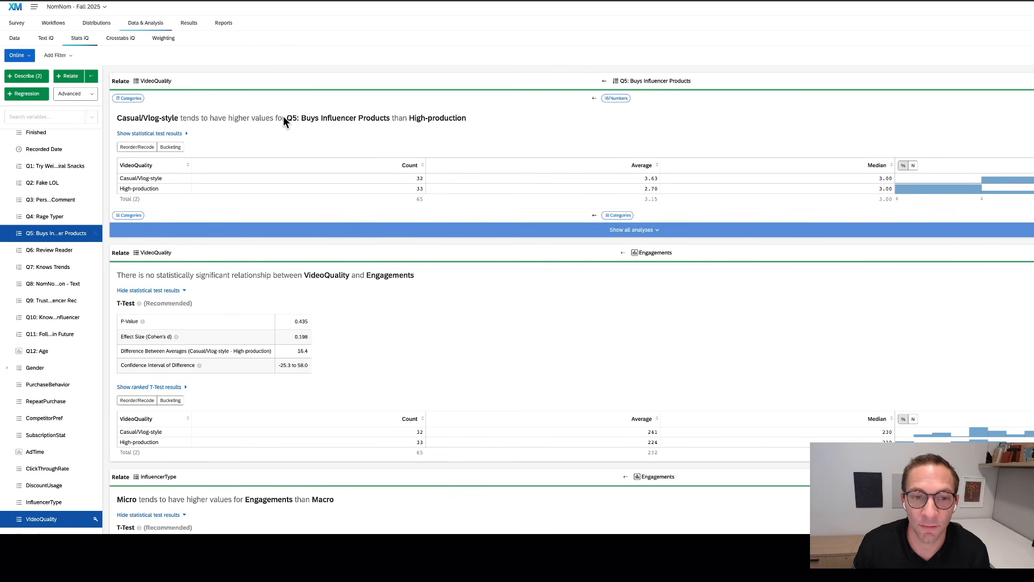
left_click(185, 133)
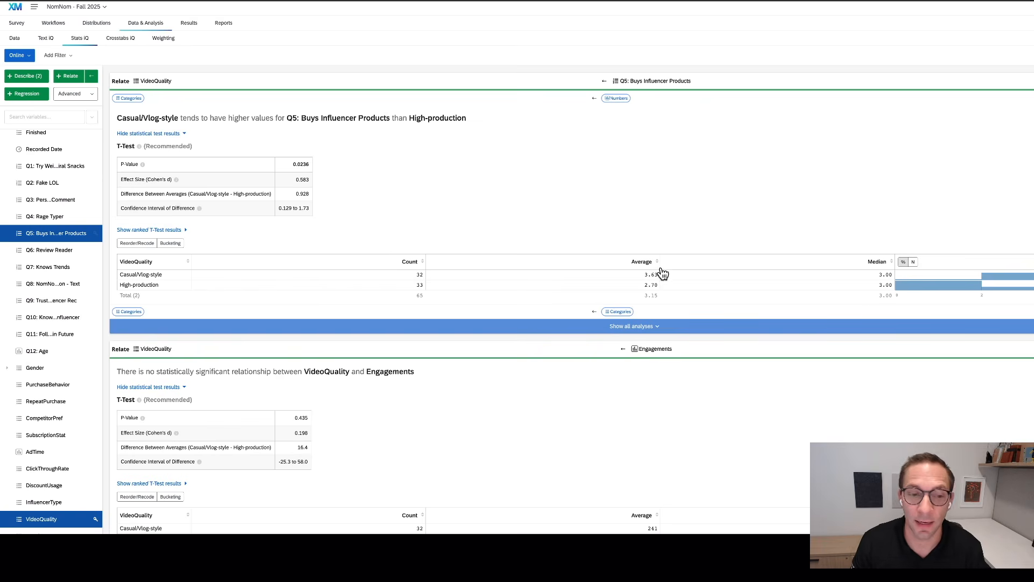
mouse_move(649, 276)
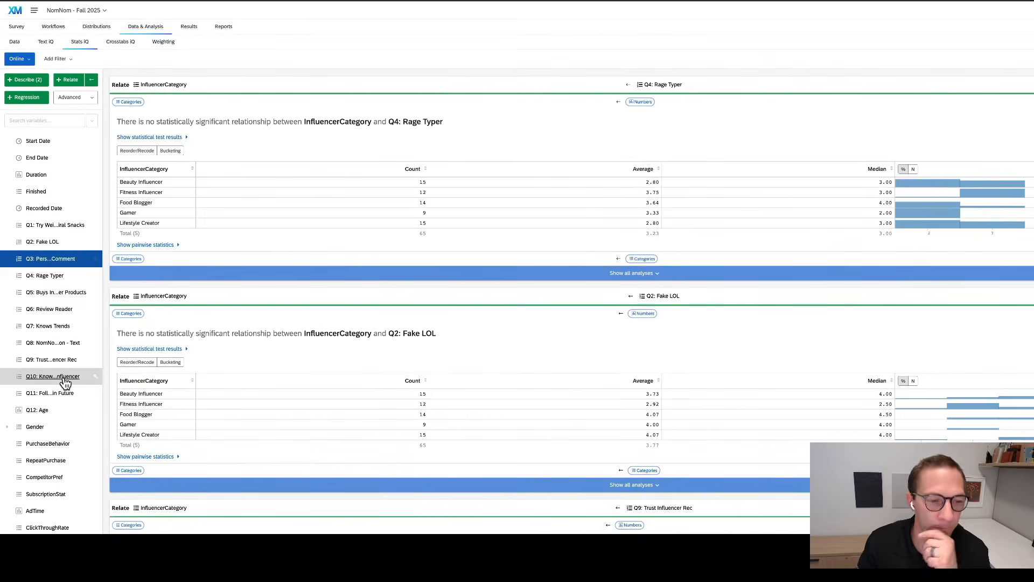
Step: Relate InfluencerCategory, as the key variable, to Q3: Personal Comment
scroll(63, 377, "down", 3)
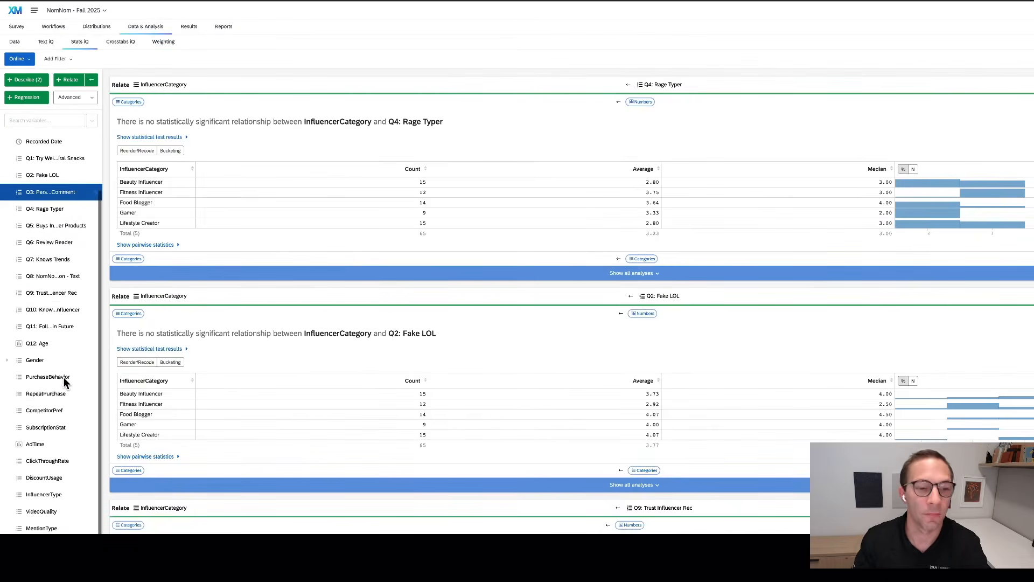
scroll(64, 378, "down", 4)
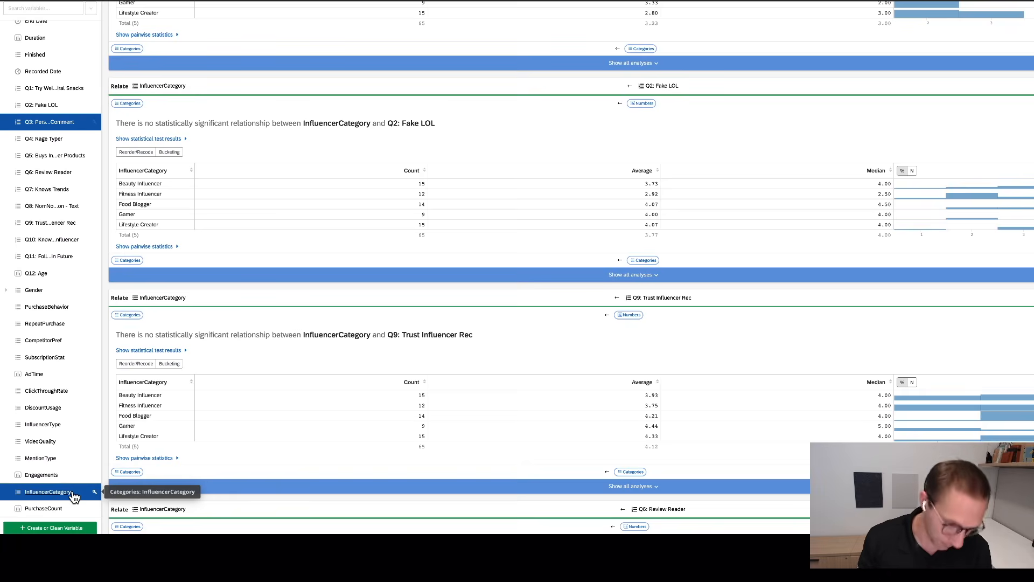
scroll(74, 495, "up", 4)
left_click(67, 80)
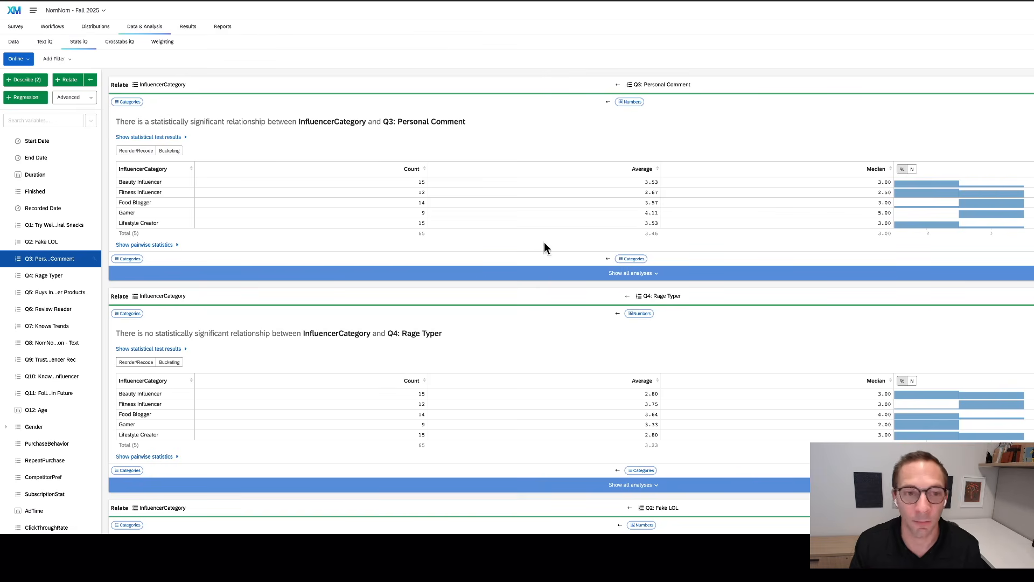
Step: Show the statistical test results for InfluencerCategory and Q3: Personal Comment, and compare the category averages
left_click(182, 138)
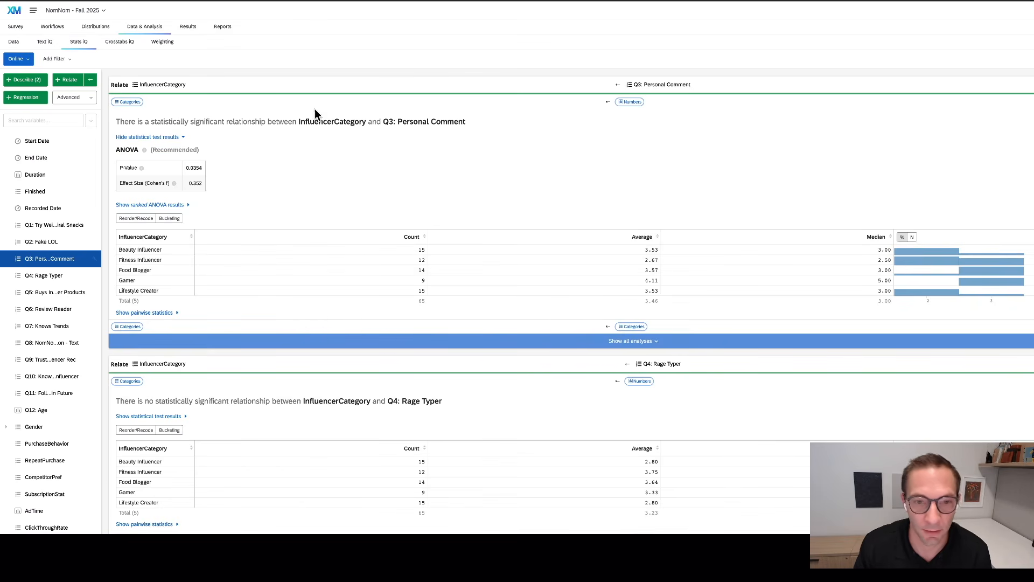
scroll(432, 224, "down", 1)
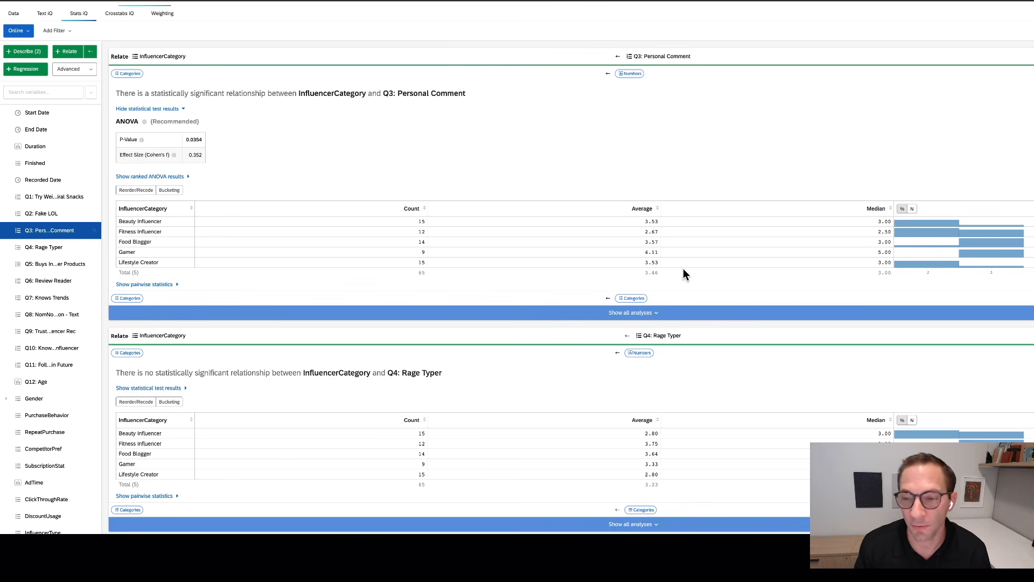
mouse_move(637, 263)
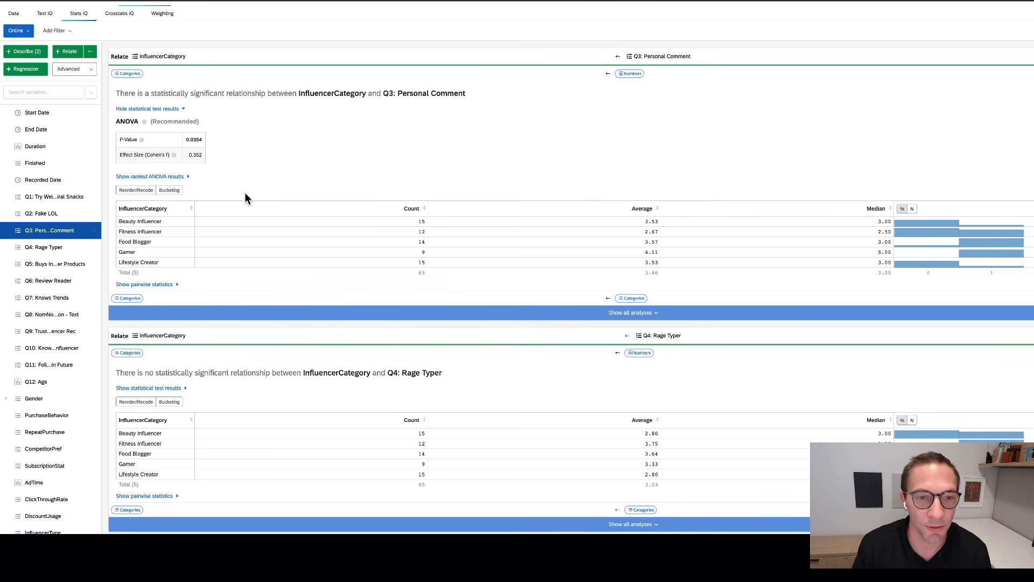
Step: Show the pairwise statistics for InfluencerCategory and Q3: Personal Comment, and check the confidence intervals of the category averages
left_click(163, 285)
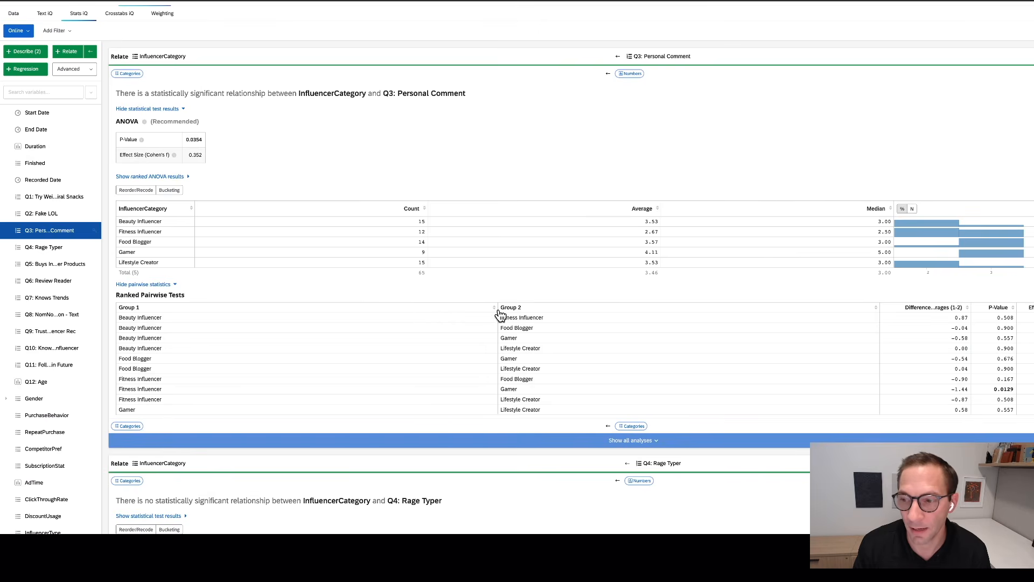
scroll(500, 314, "right", 2)
scroll(501, 314, "right", 3)
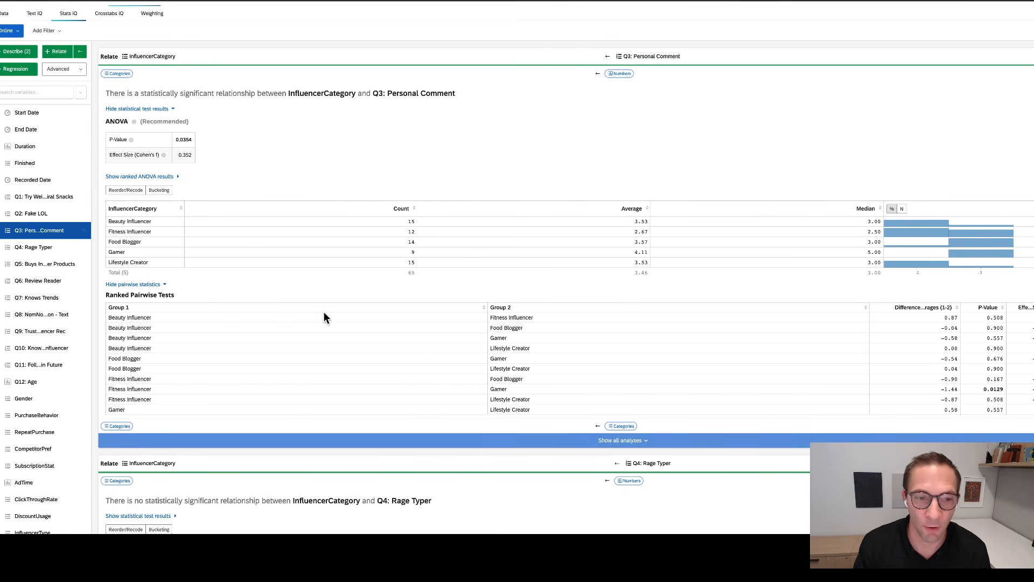
mouse_move(641, 233)
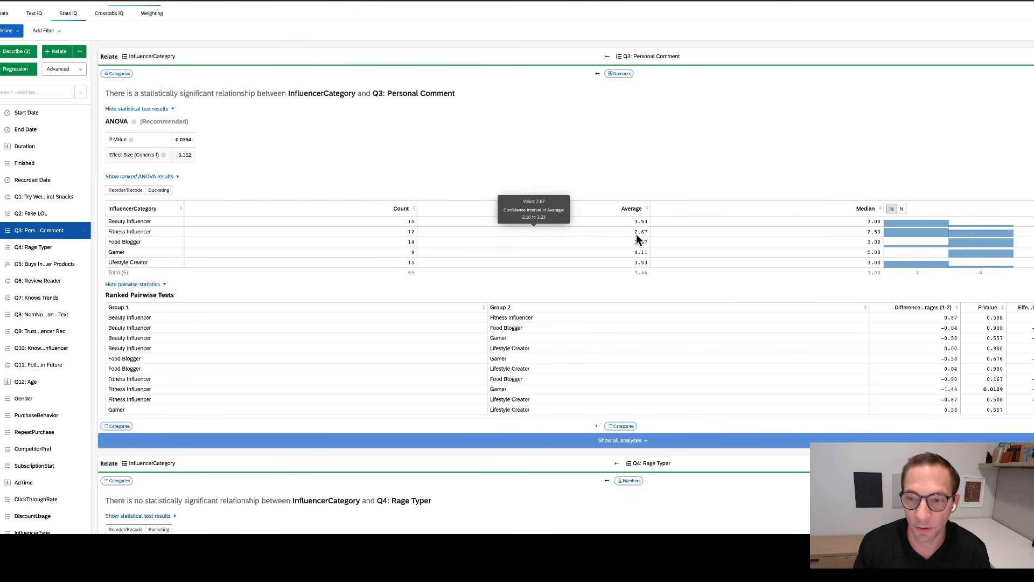
mouse_move(628, 251)
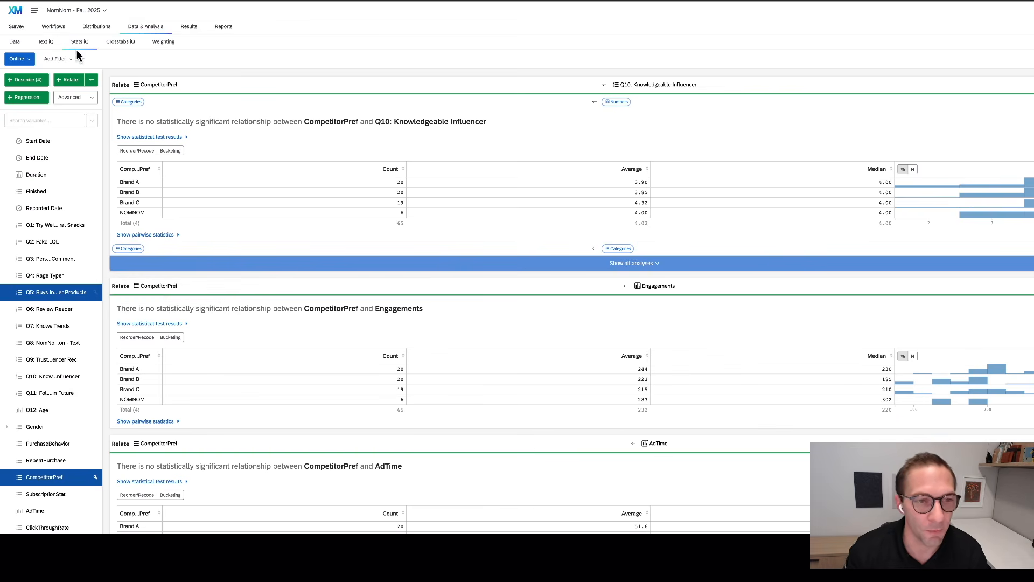
Step: Relate CompetitorPref, as the key variable, to Q5: Buys Influencer Products, Engagements and PurchaseCount, and show the statistical test results for Q5
left_click(65, 79)
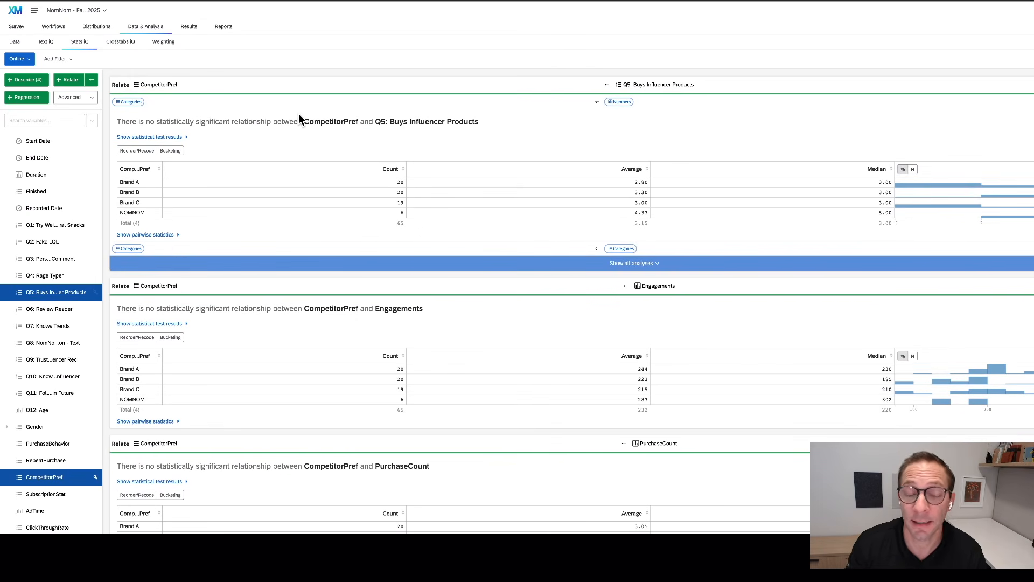
left_click(182, 138)
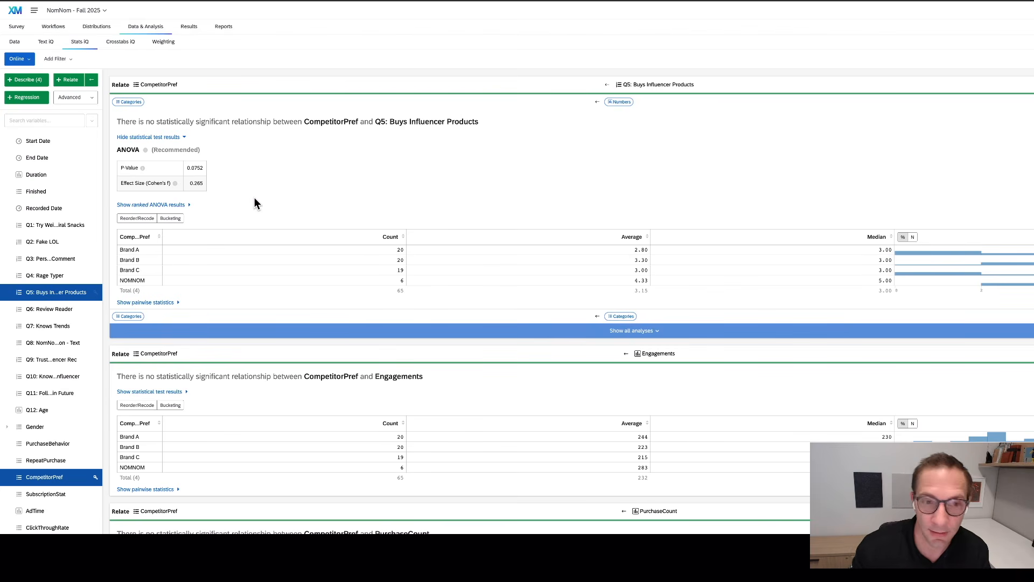
Step: Show the pairwise statistics for CompetitorPref and Q5: Buys Influencer Products, and check the confidence intervals of the brand averages
left_click(171, 302)
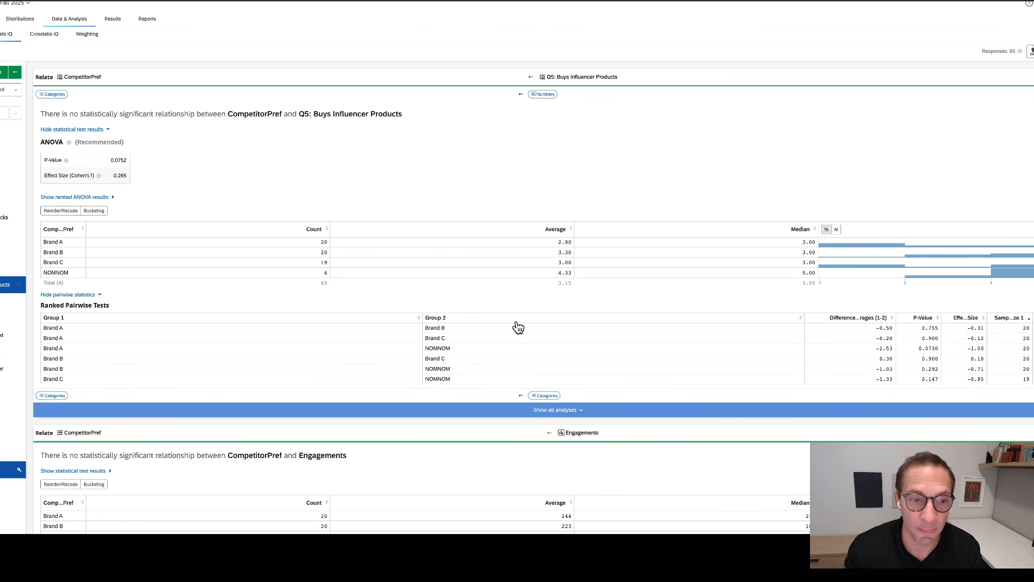
scroll(518, 327, "left", 2)
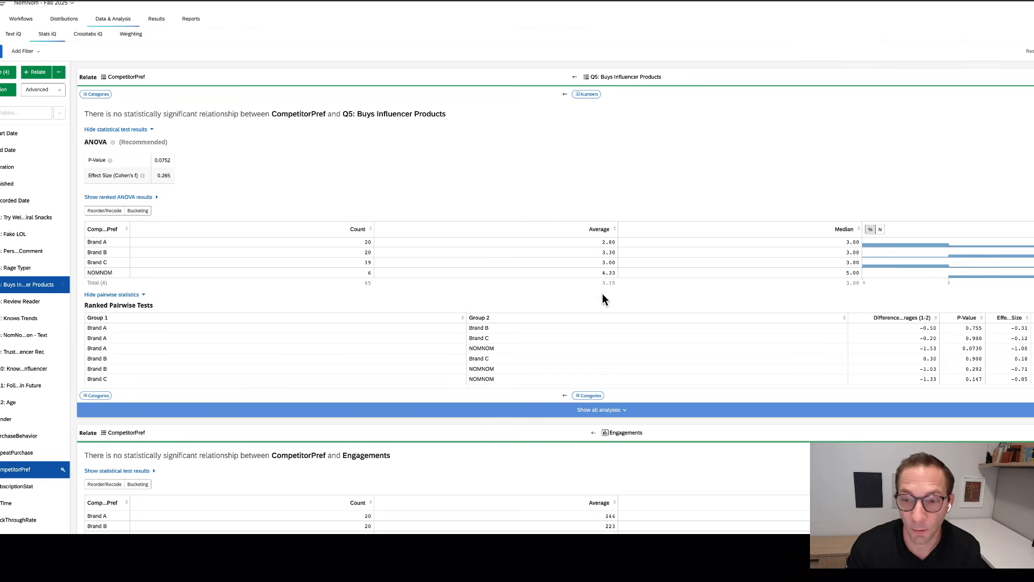
mouse_move(595, 269)
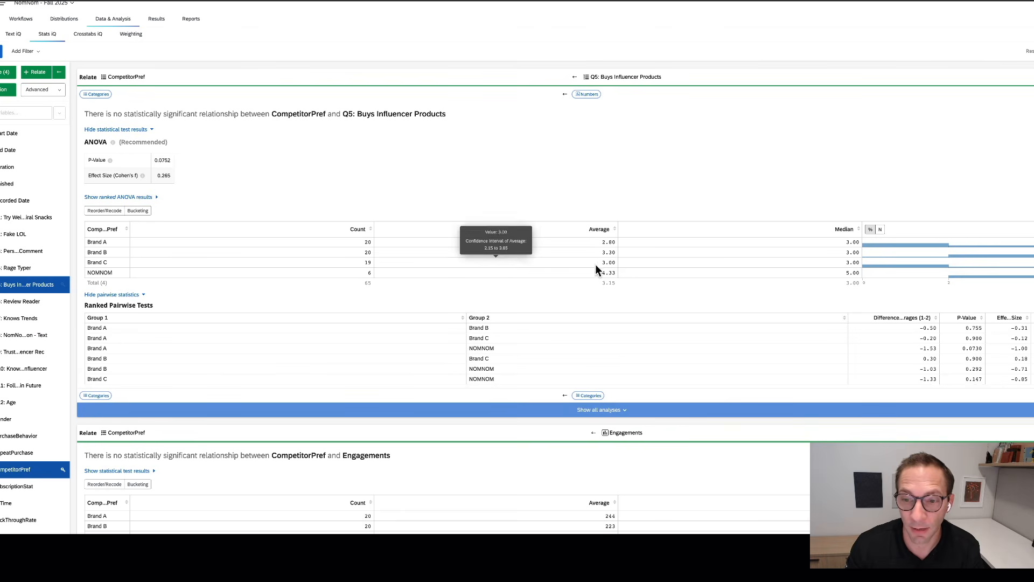